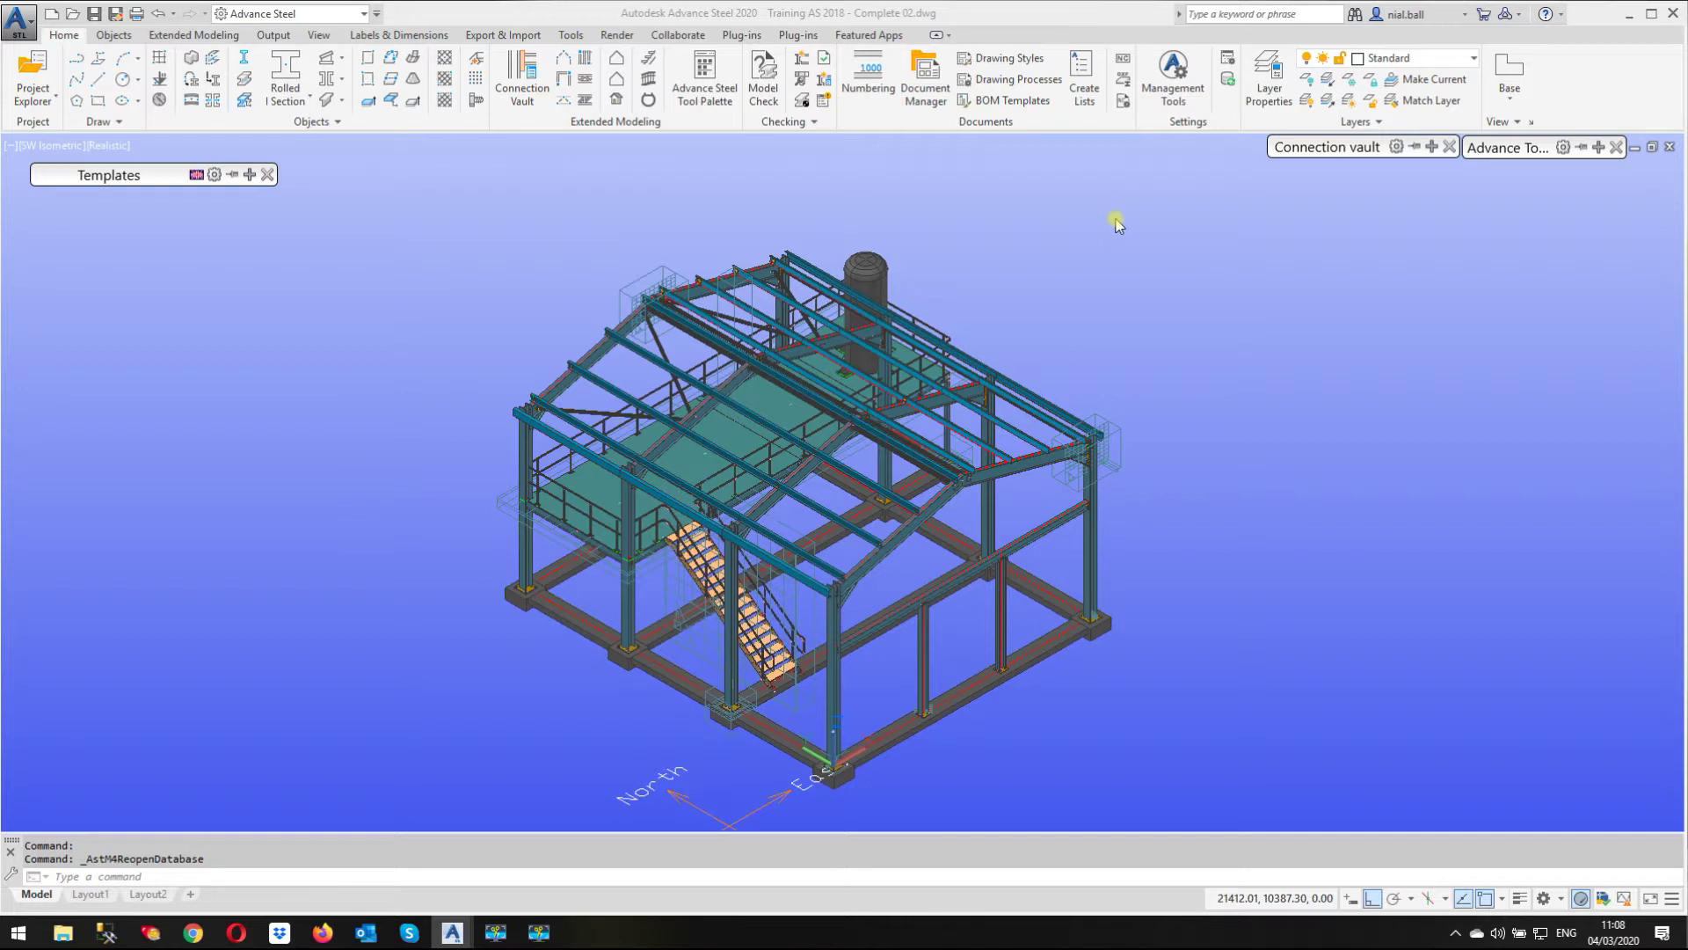
Select the left column and generate its NC files with the default NC&DXF settings.
click(528, 464)
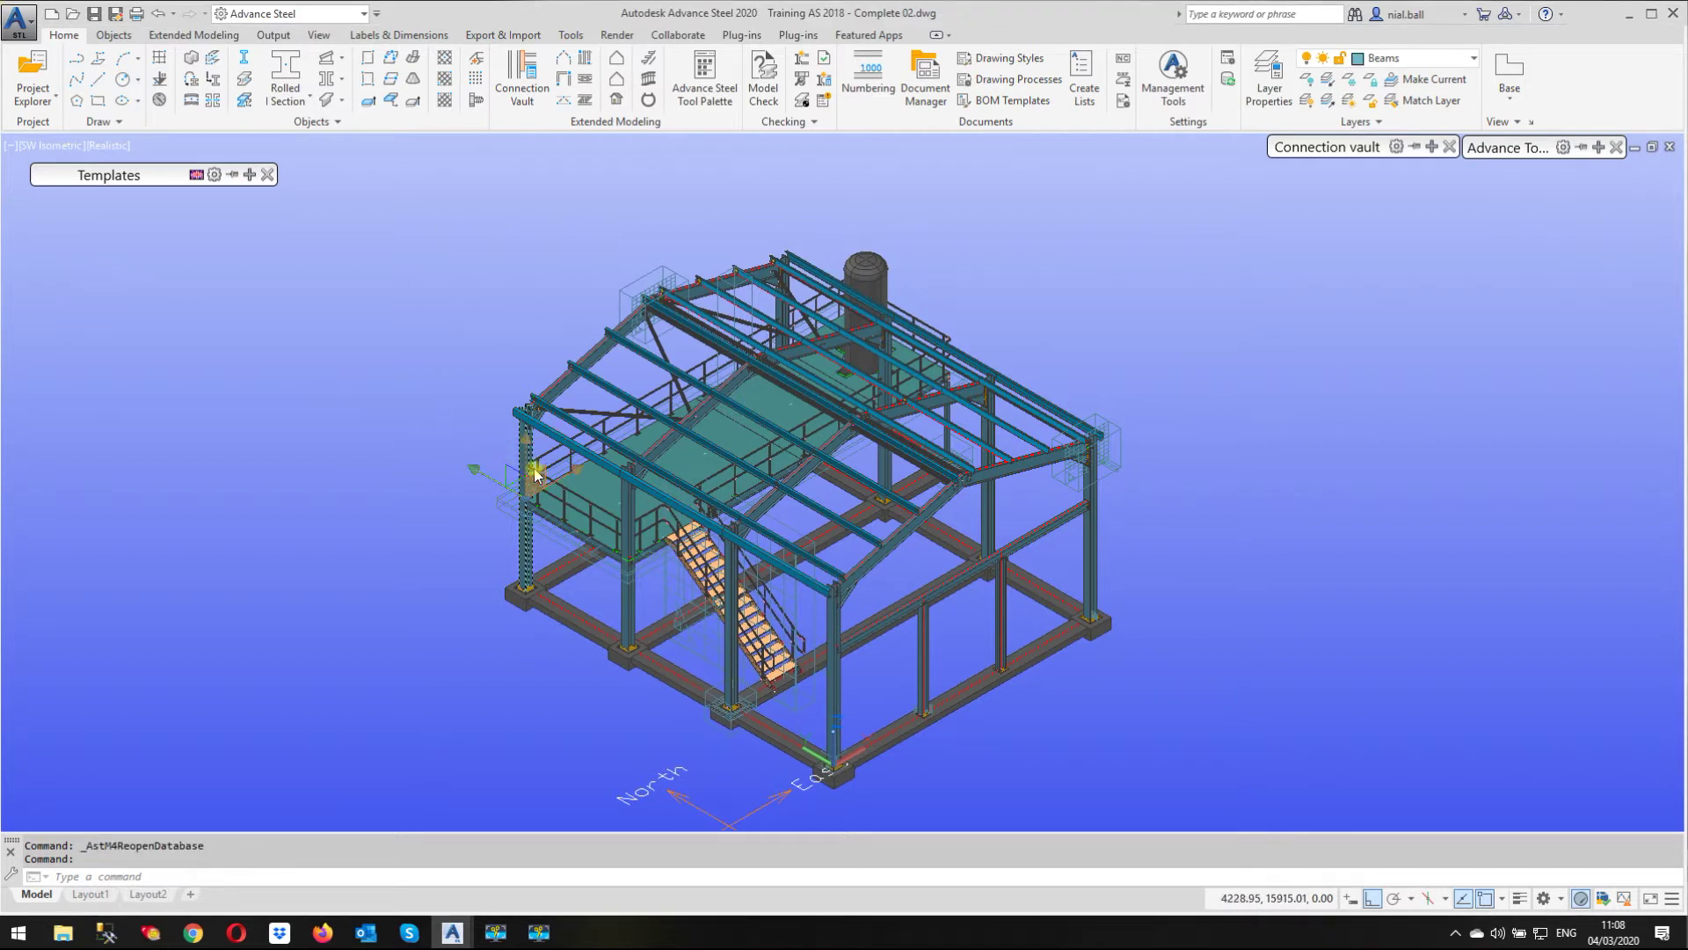
click(275, 36)
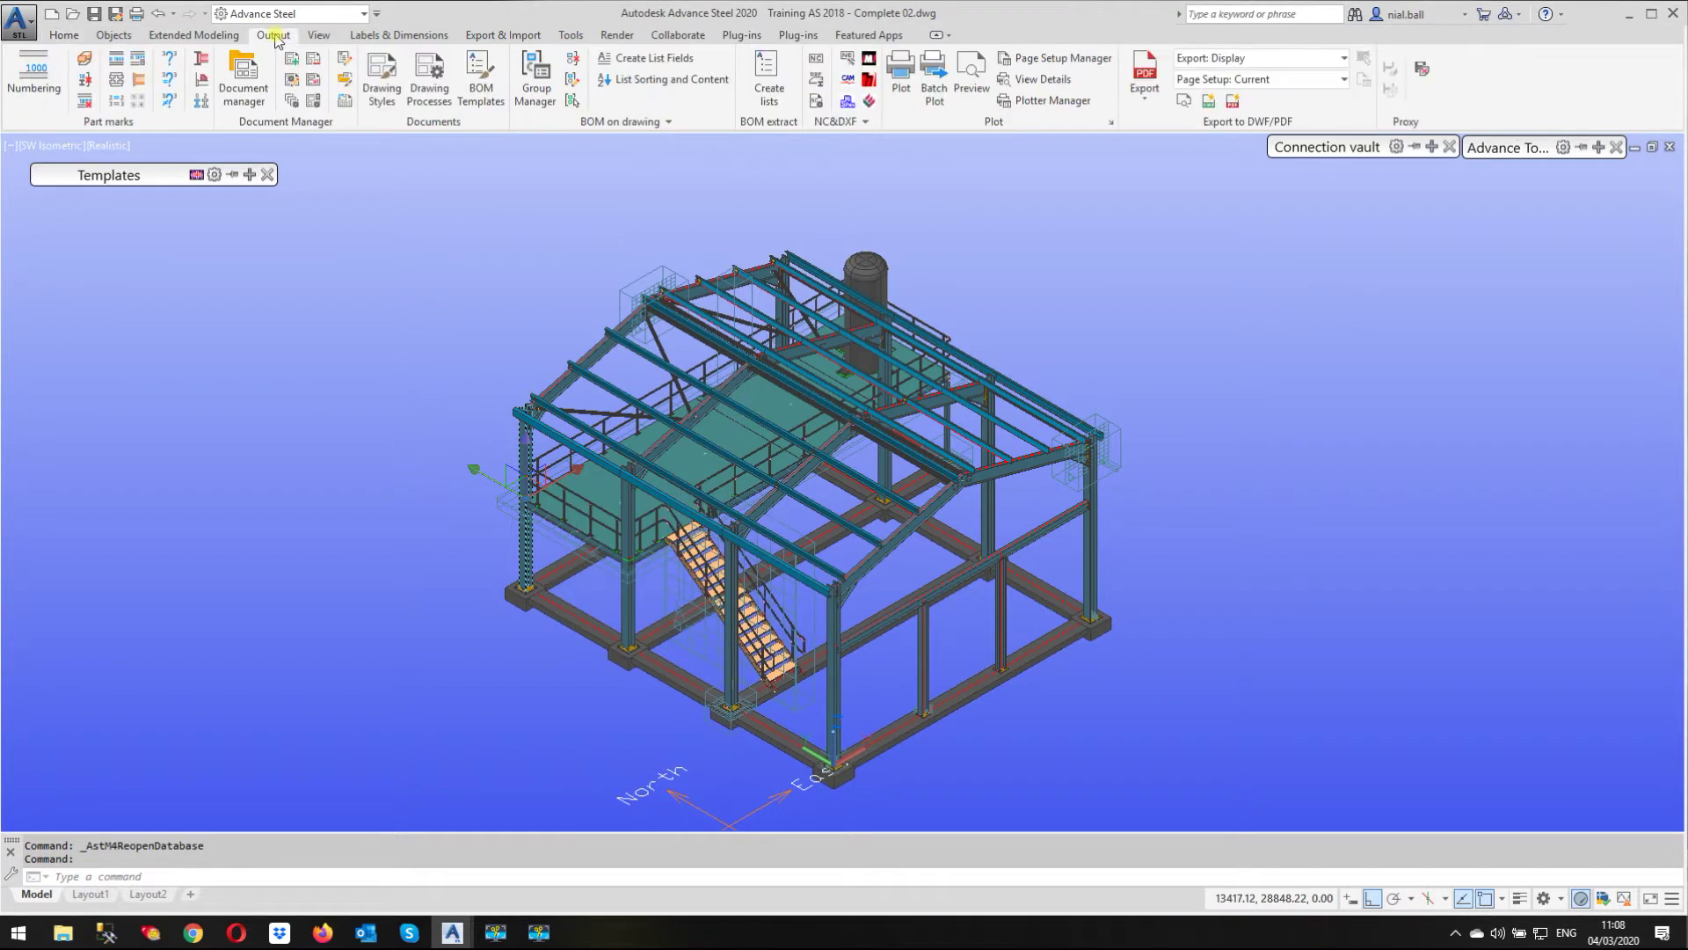
click(817, 101)
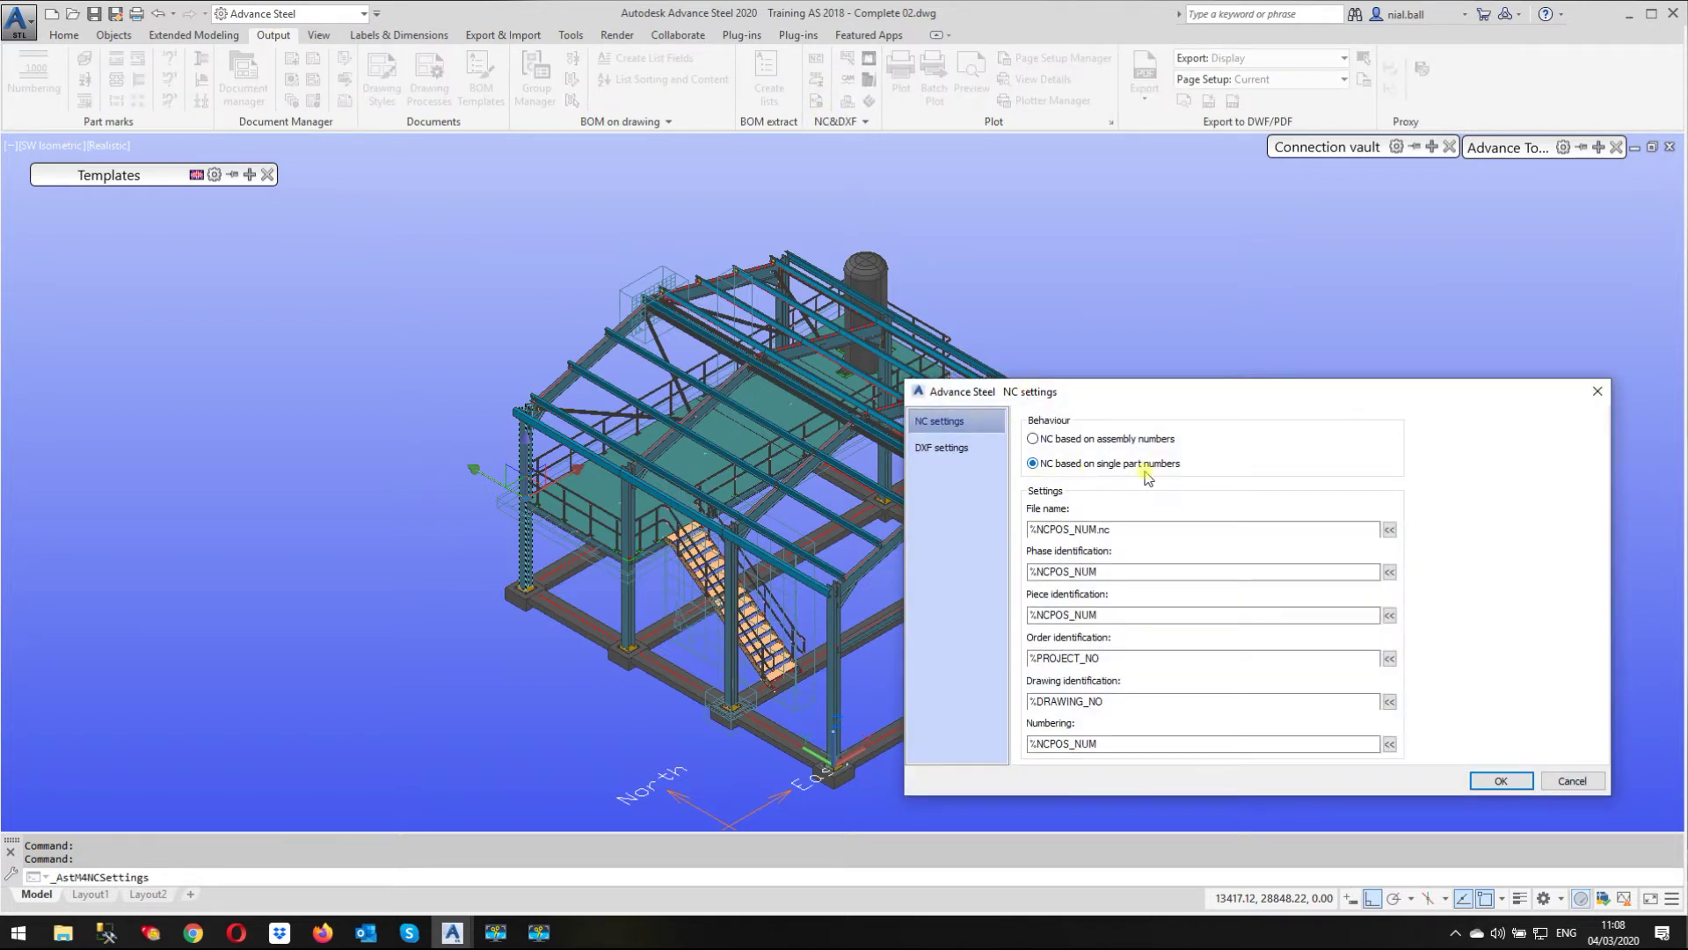
click(1499, 781)
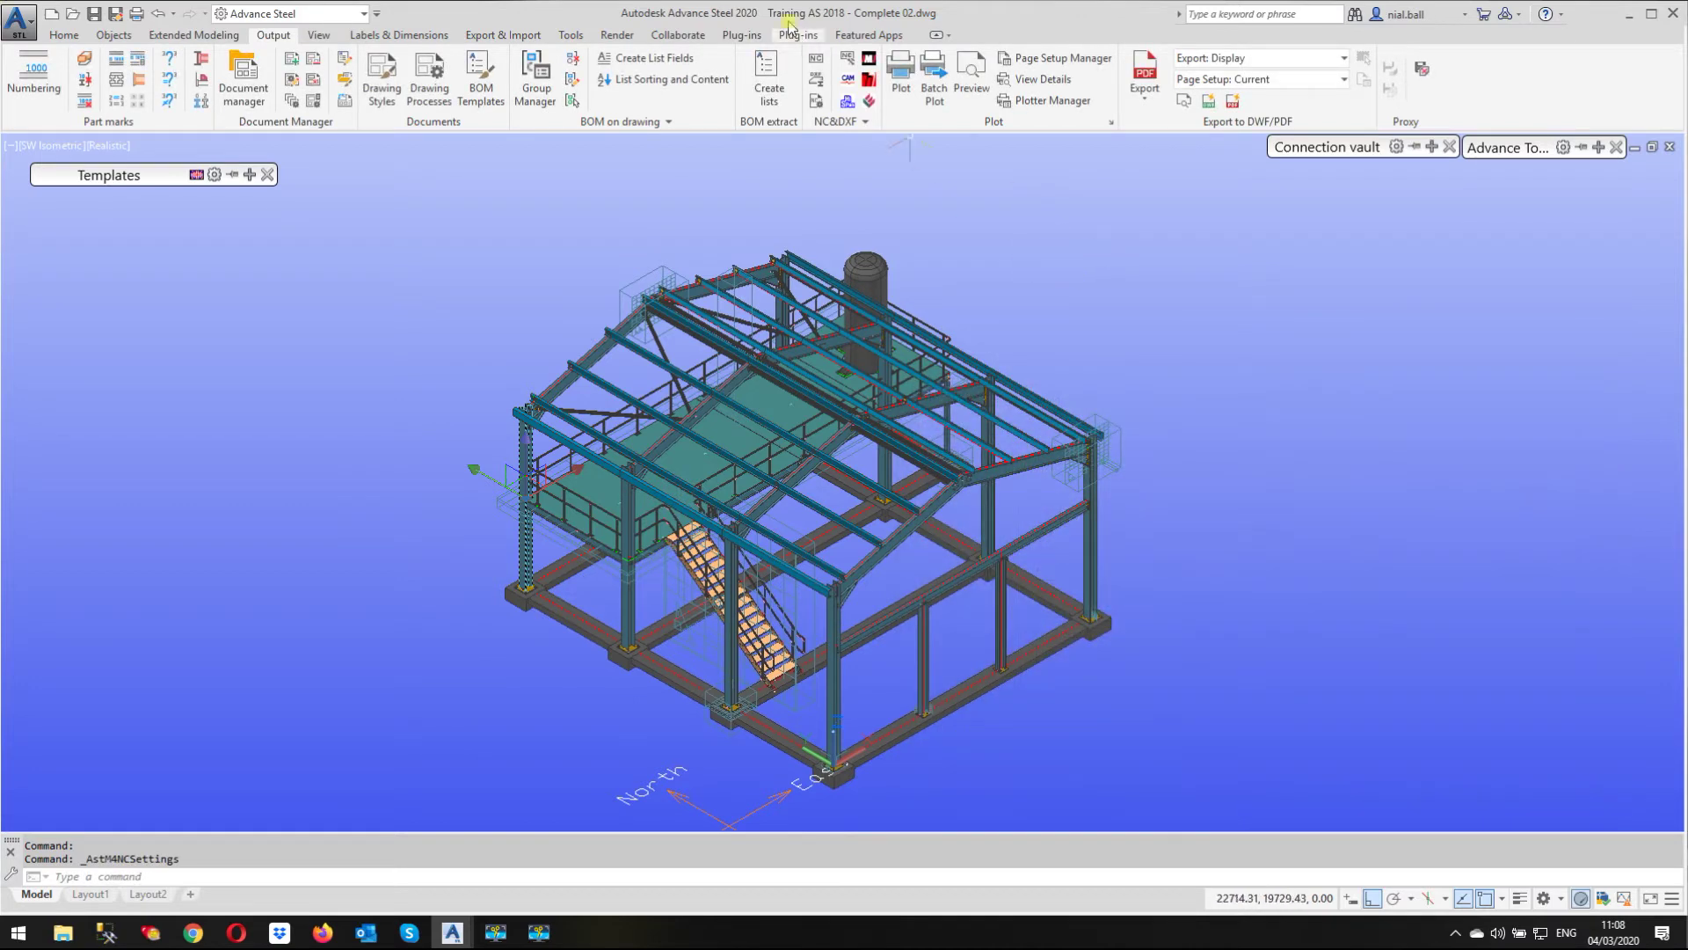
click(816, 59)
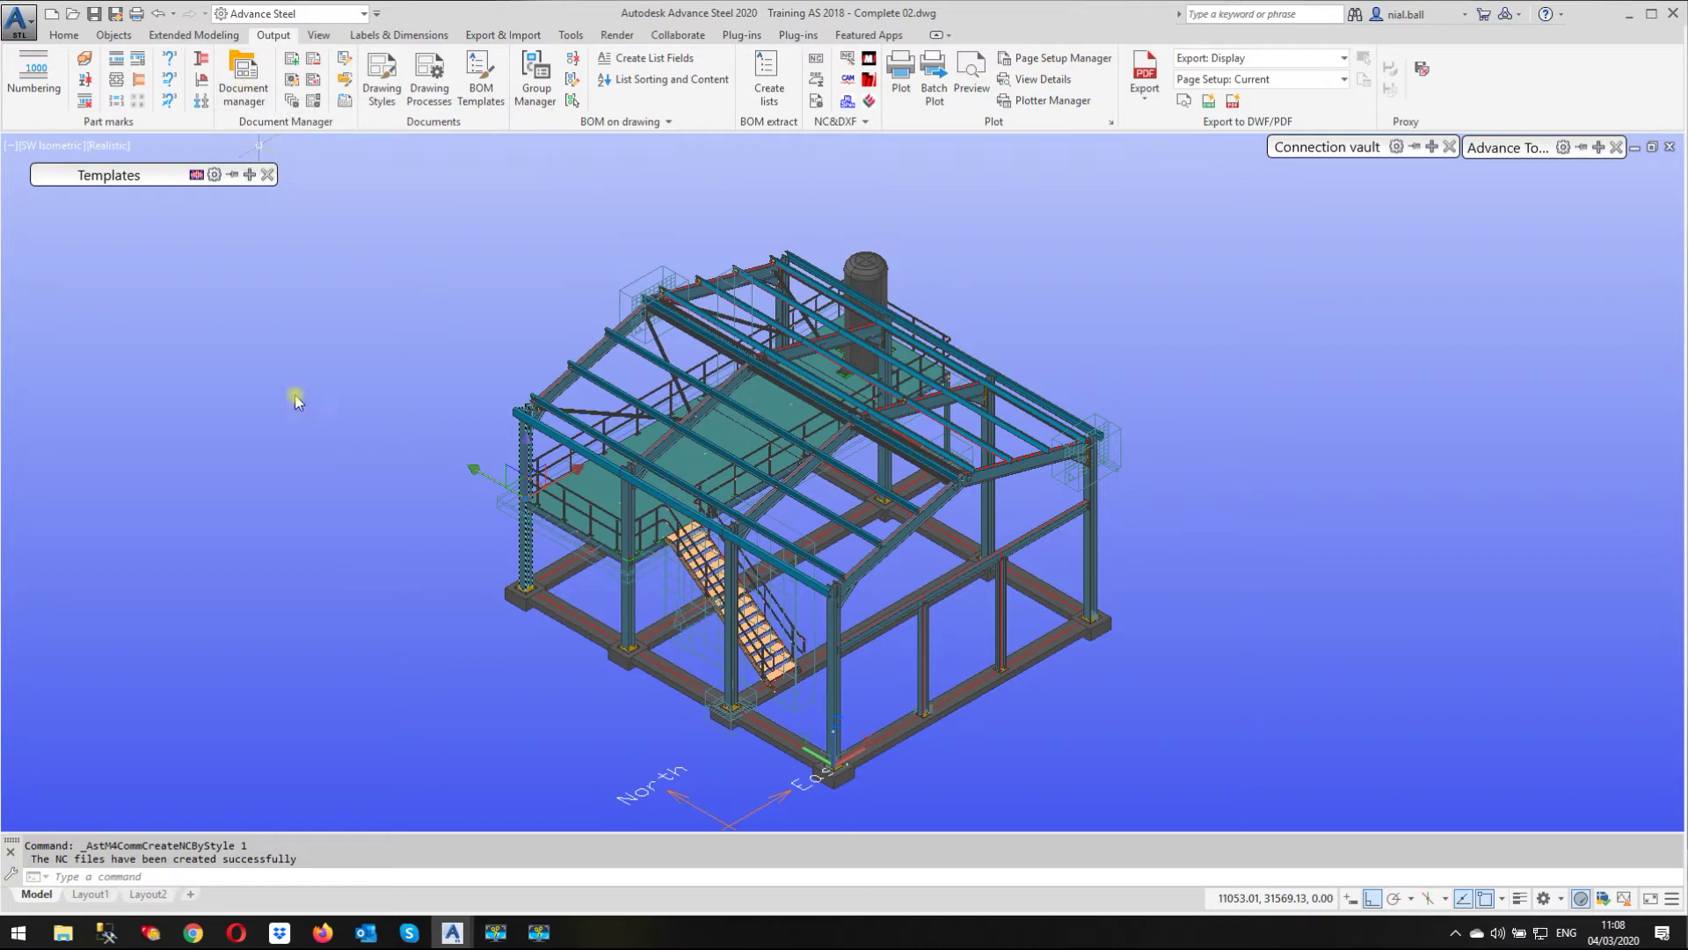
click(242, 64)
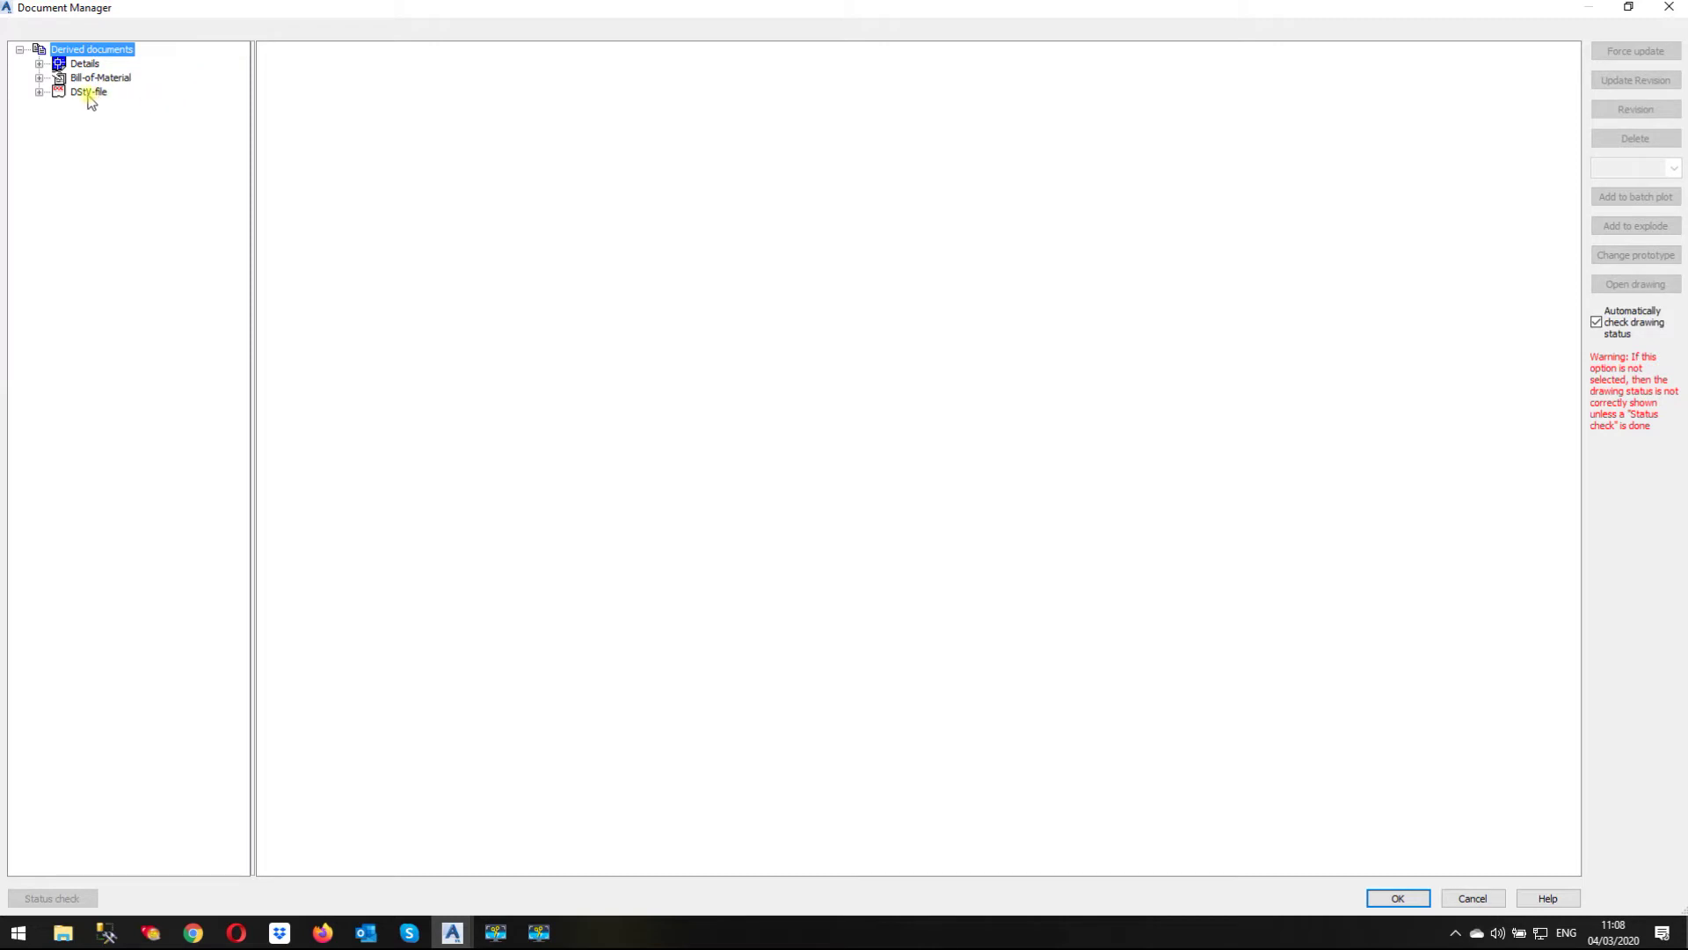
Expand DStV-file > DStV-NC > Up to date and preview the contents of M137.nc.
click(39, 92)
click(58, 119)
click(78, 136)
click(141, 149)
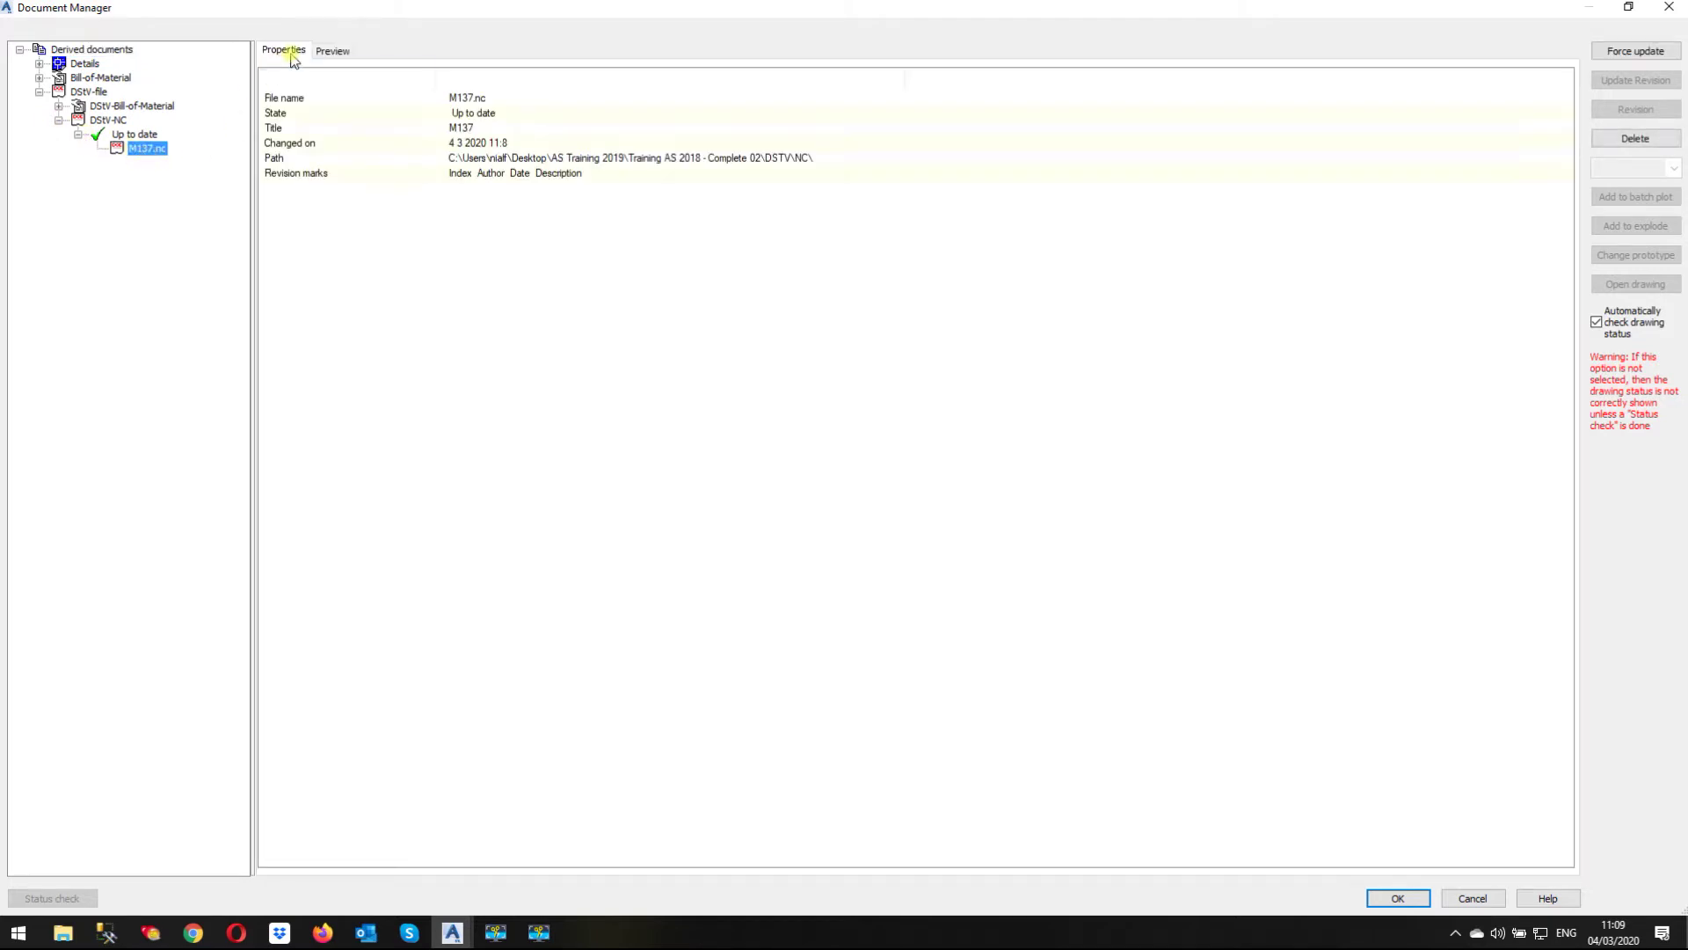
click(331, 51)
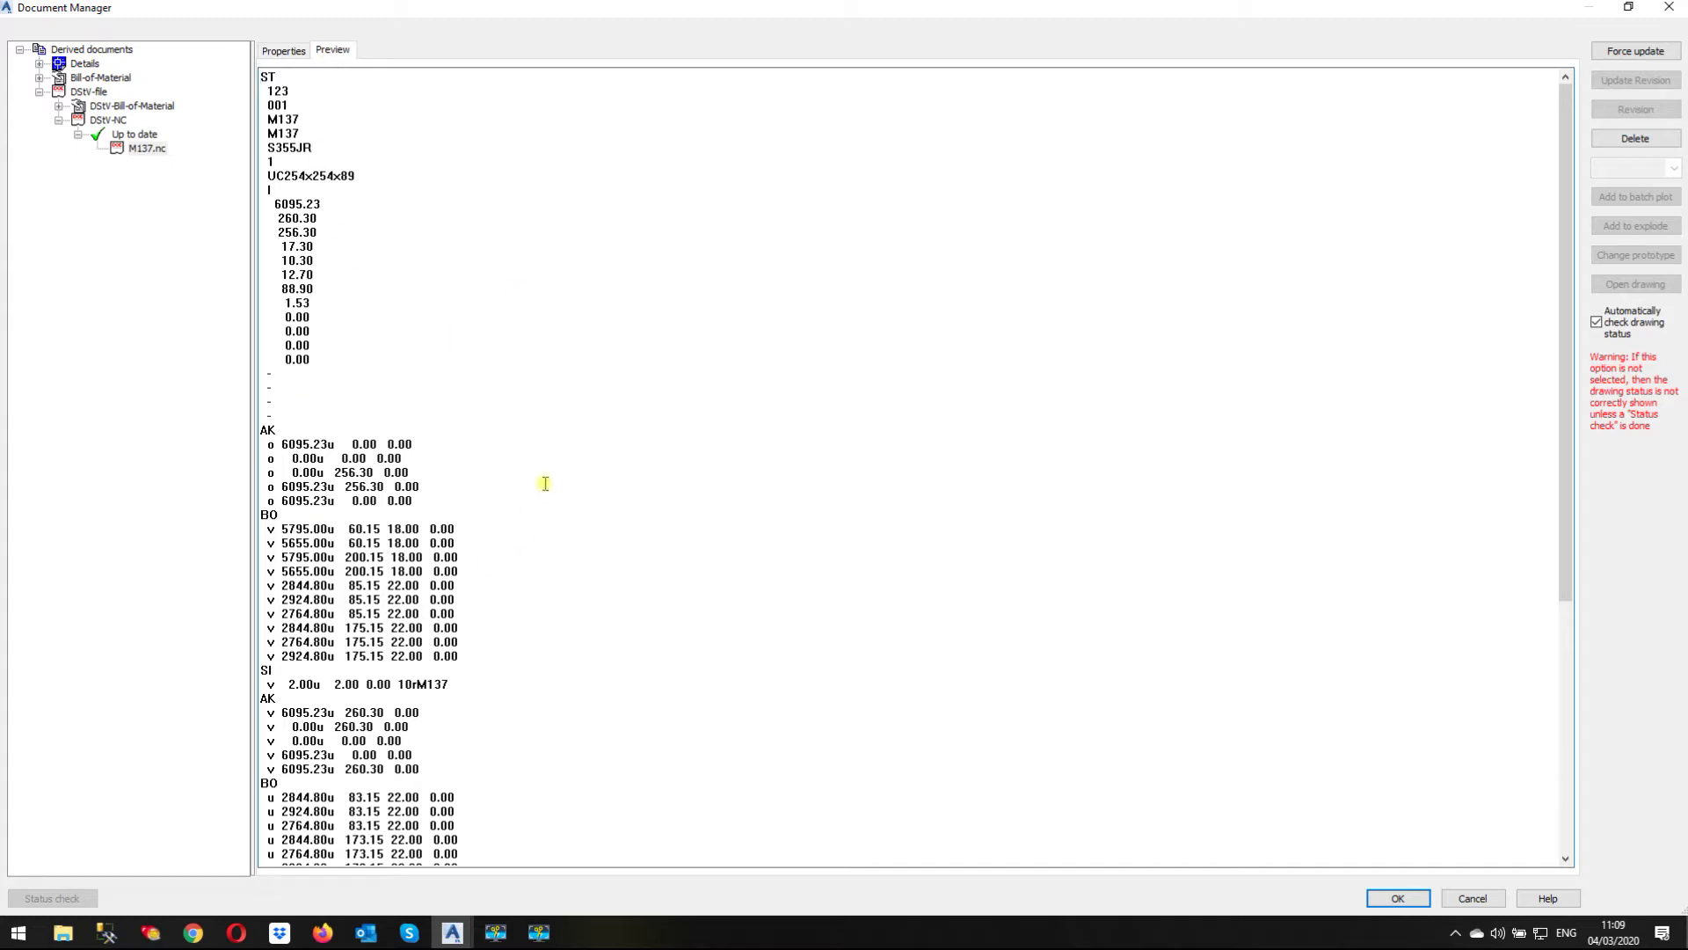
Highlight the SI part-mark line, picking out text height 10 and the 2.00 X/Y coordinates.
scroll(545, 479, down, 1)
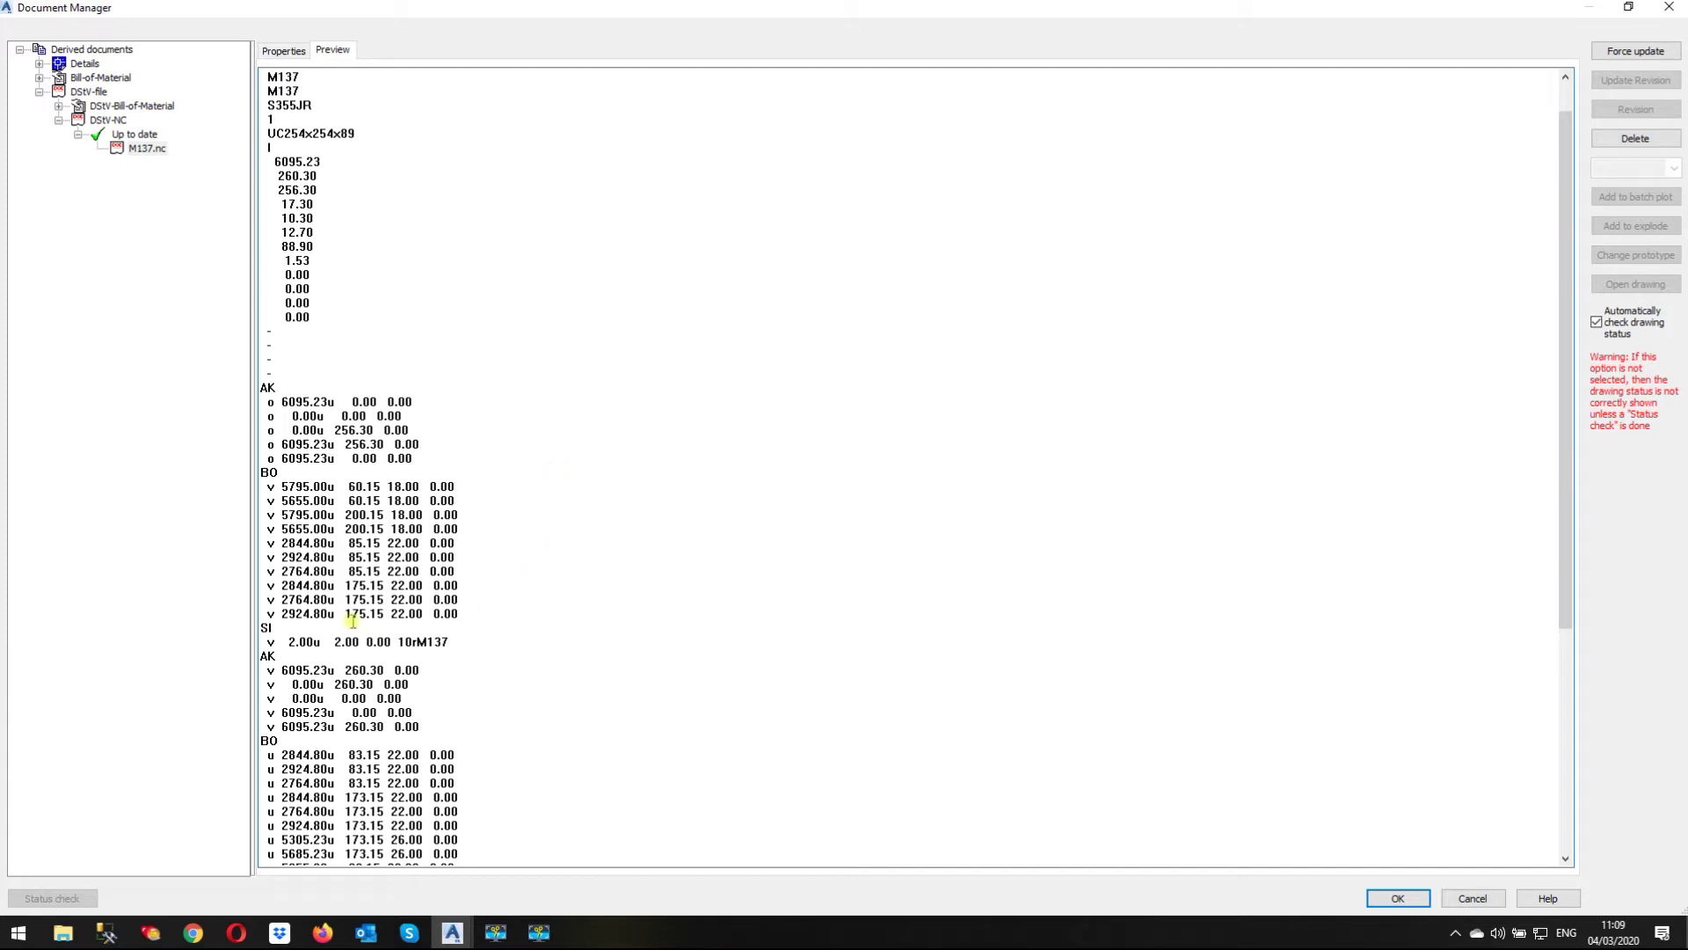
drag(263, 628, 592, 653)
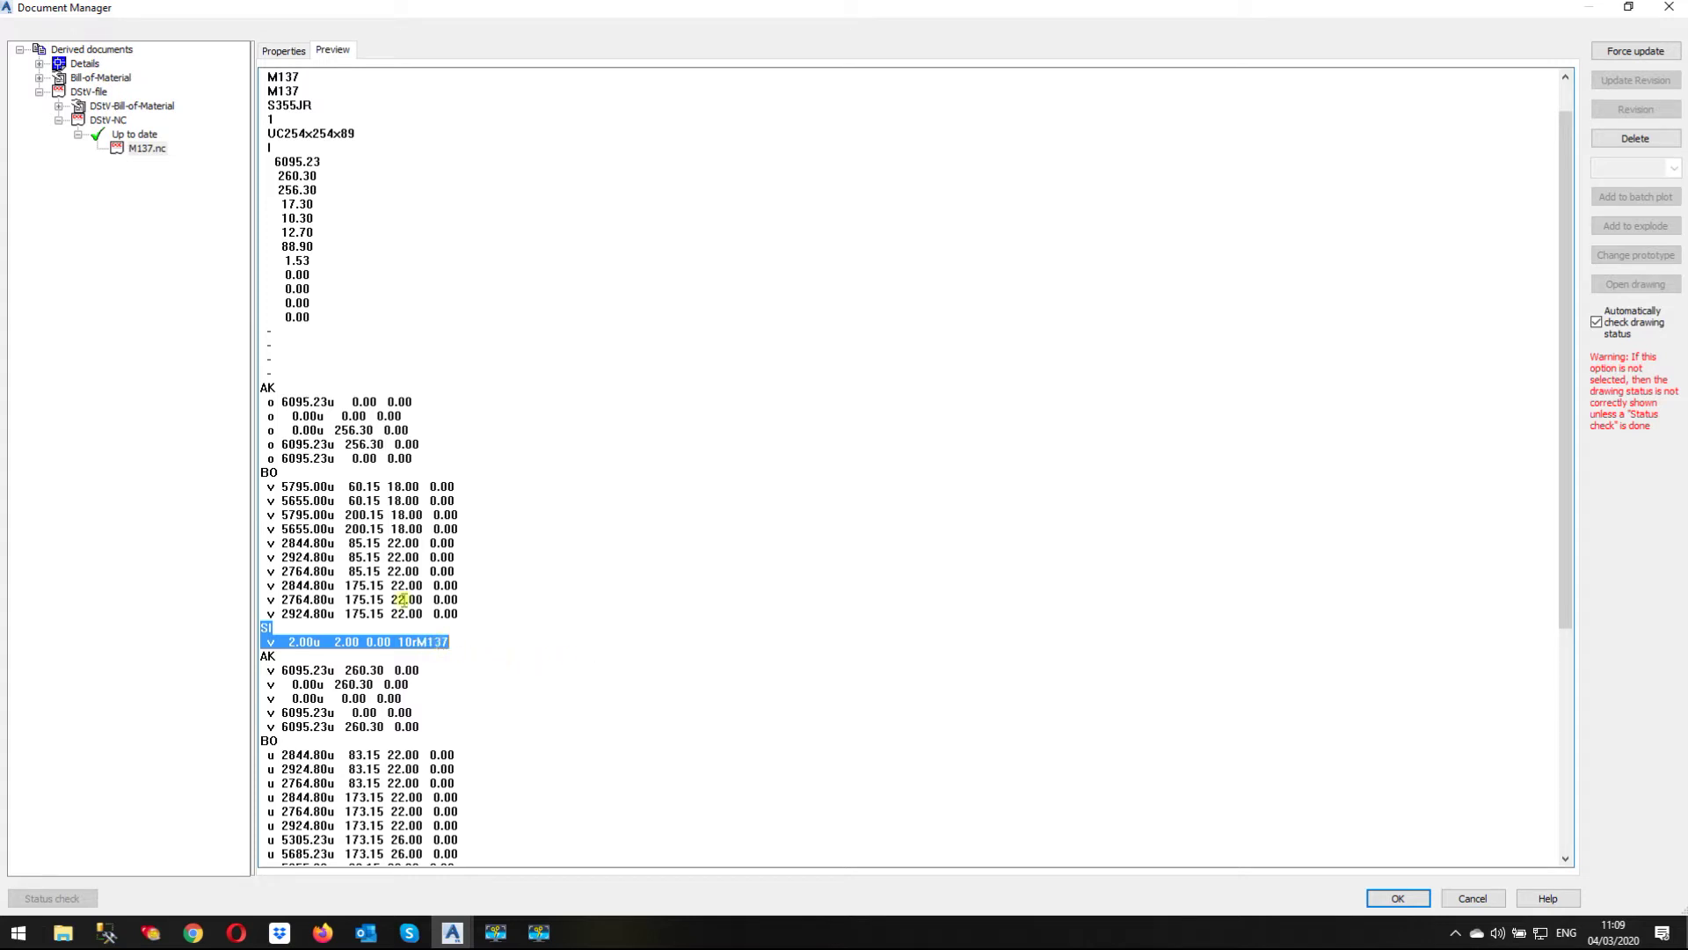
click(400, 642)
drag(400, 643, 412, 642)
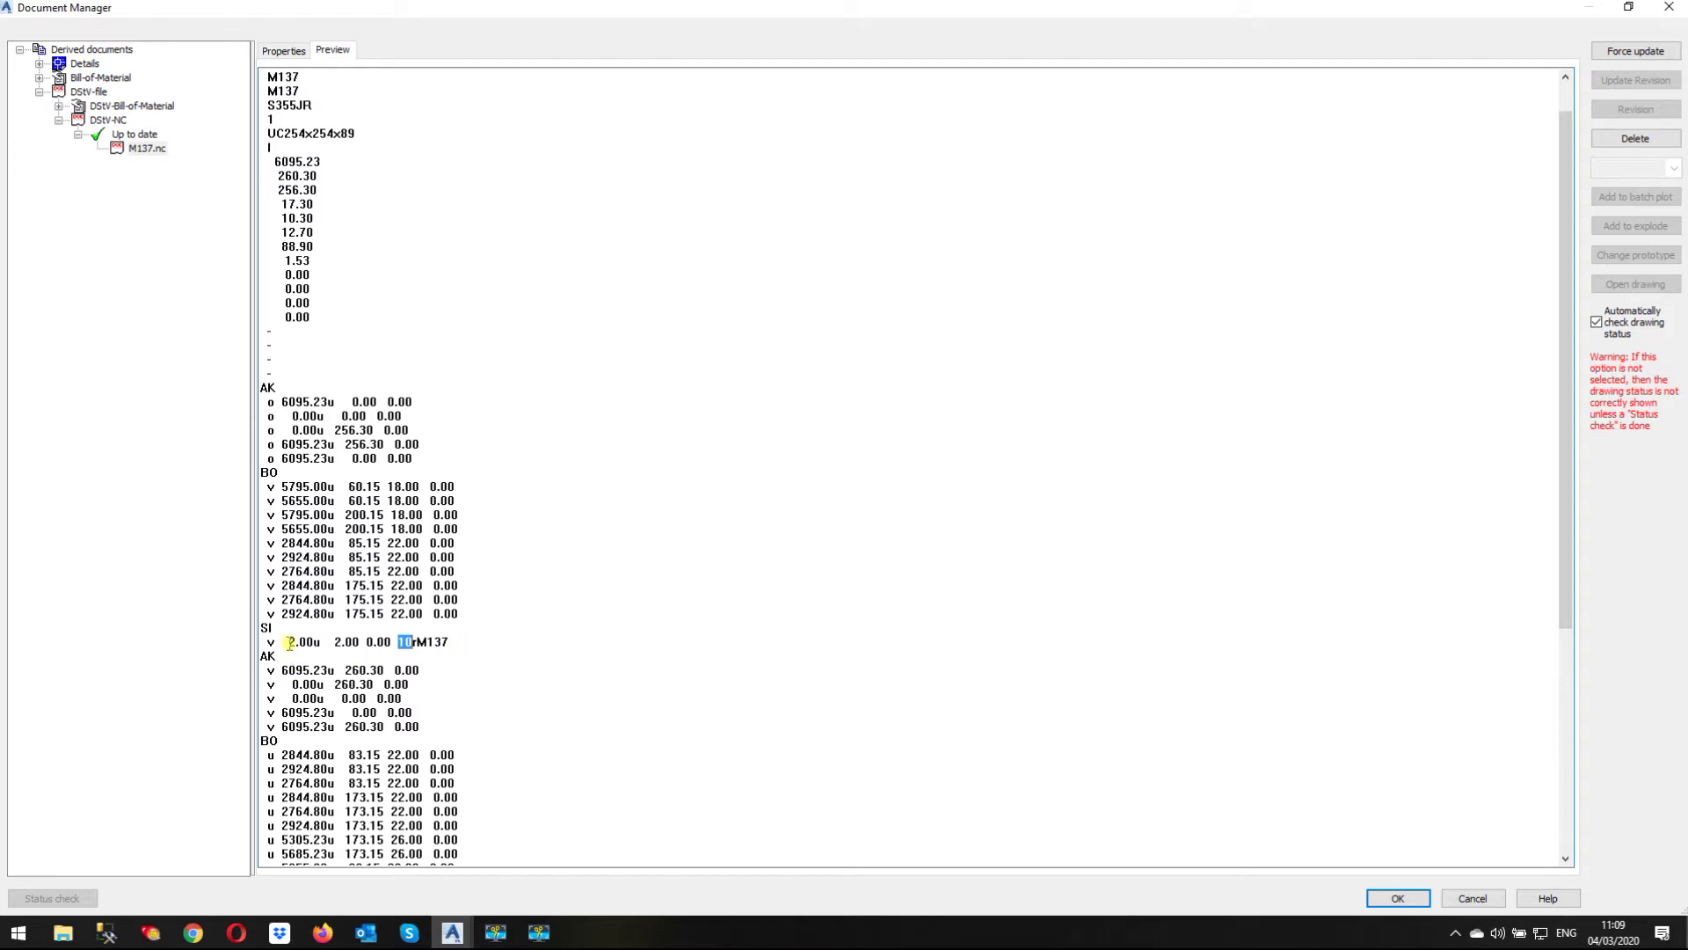
drag(289, 641, 311, 641)
drag(334, 641, 358, 642)
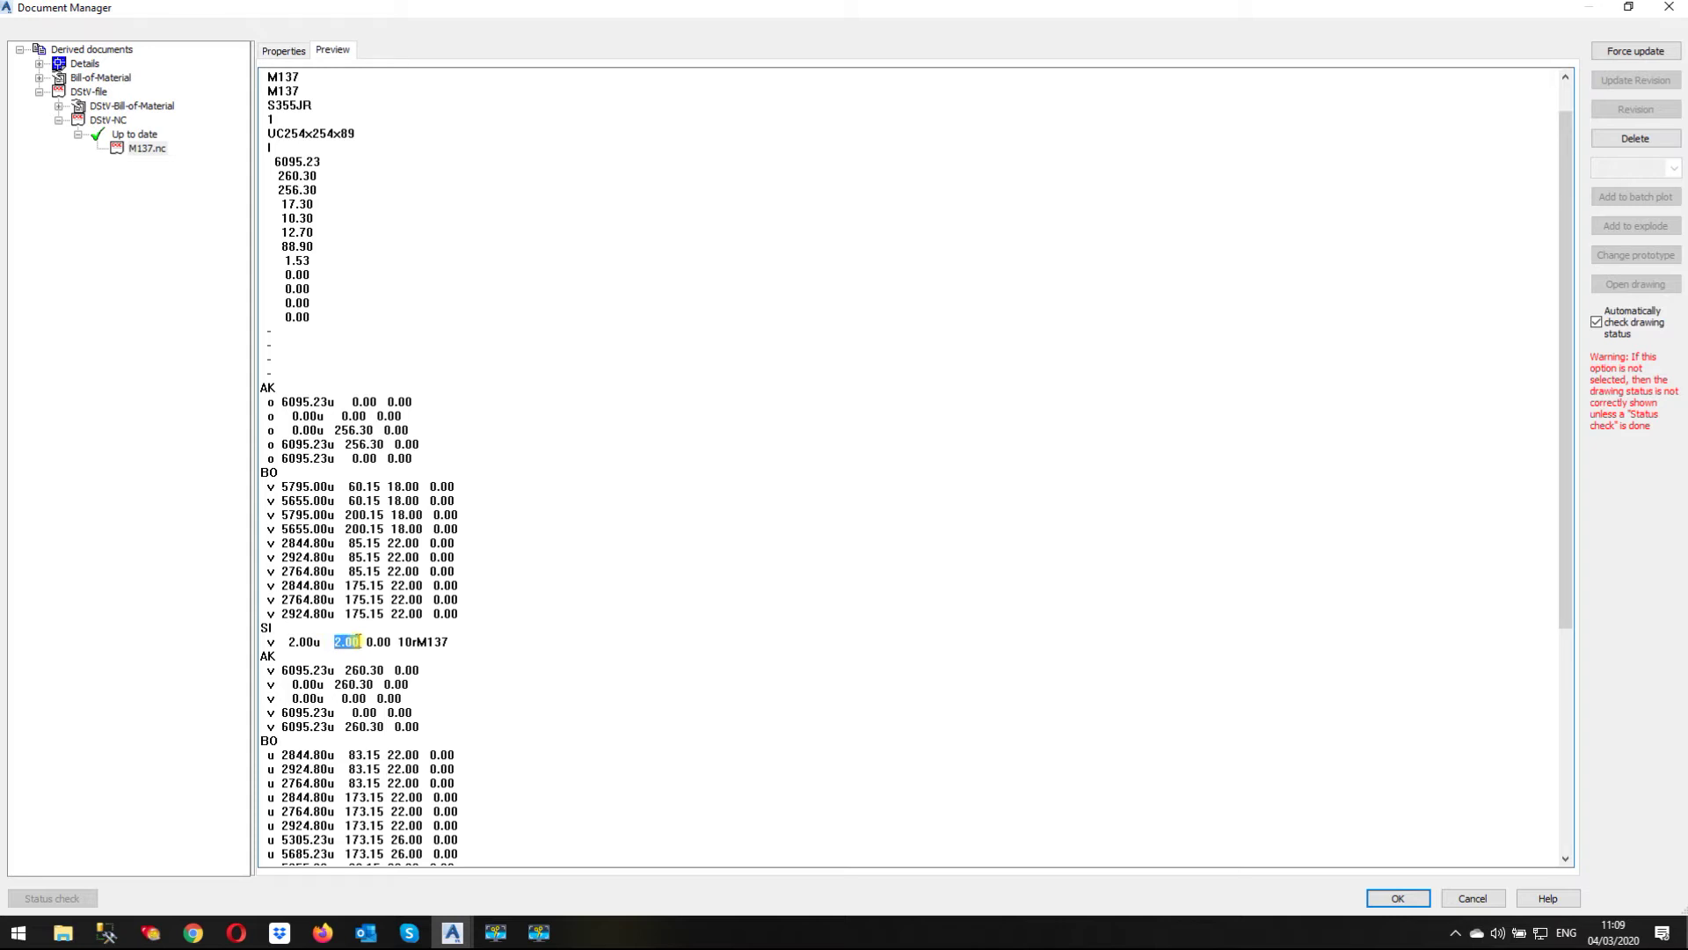
click(526, 653)
drag(286, 641, 473, 641)
click(563, 626)
Delete M137.nc from the derived documents and clear the column selection.
click(145, 149)
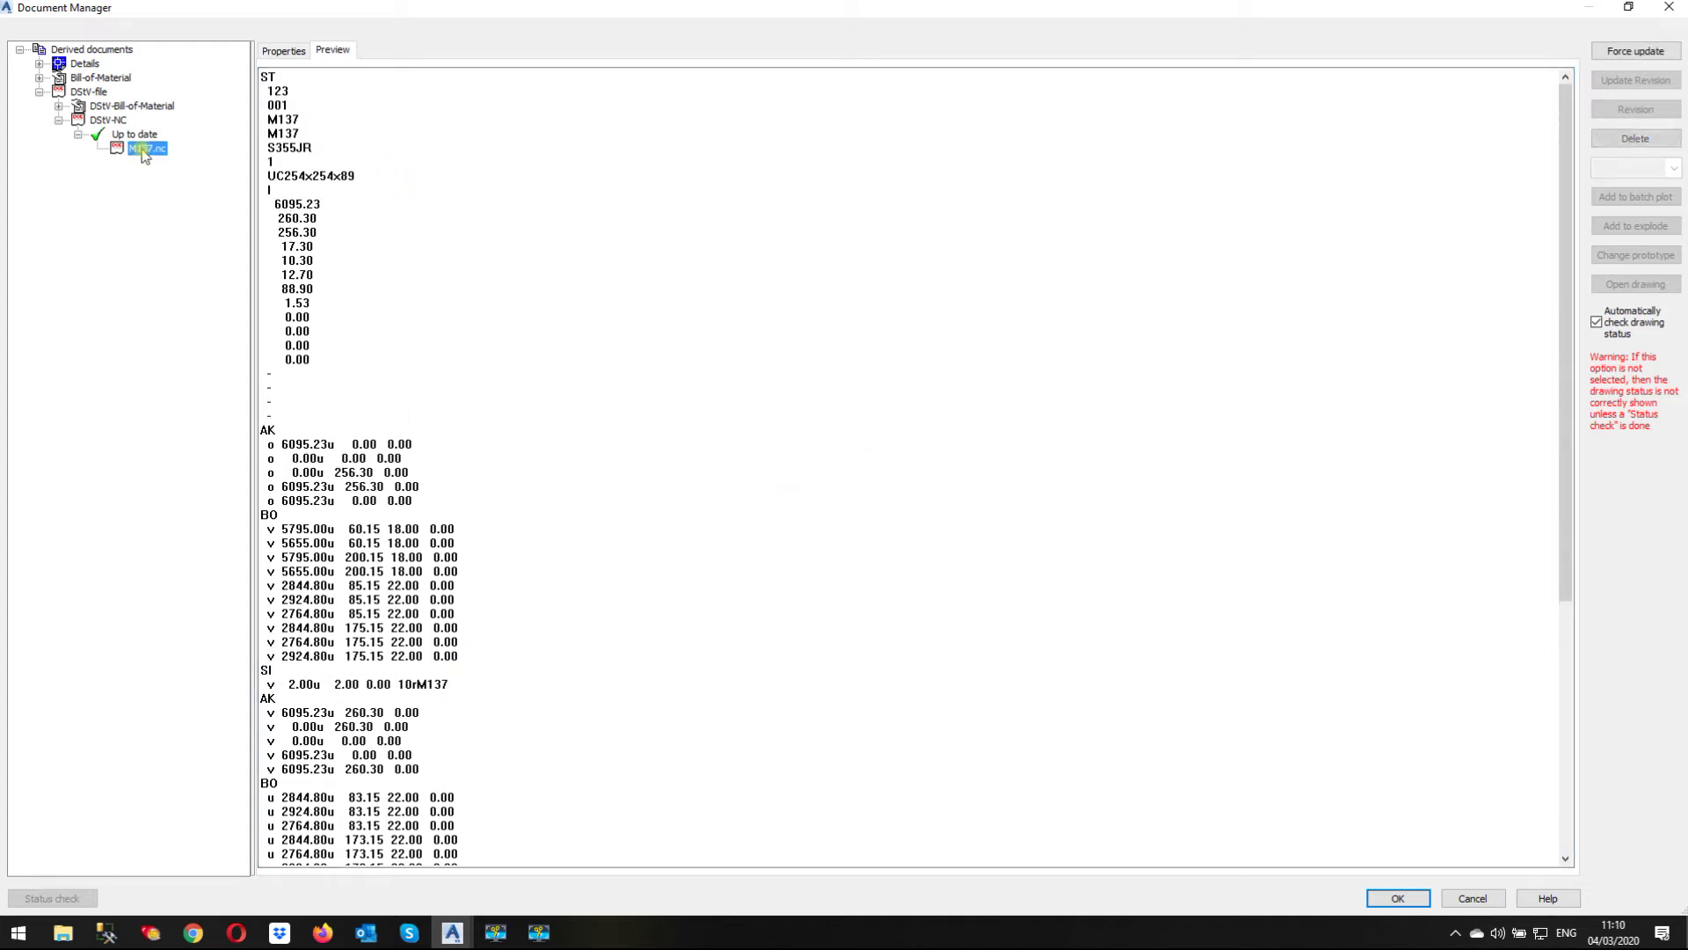
click(1645, 141)
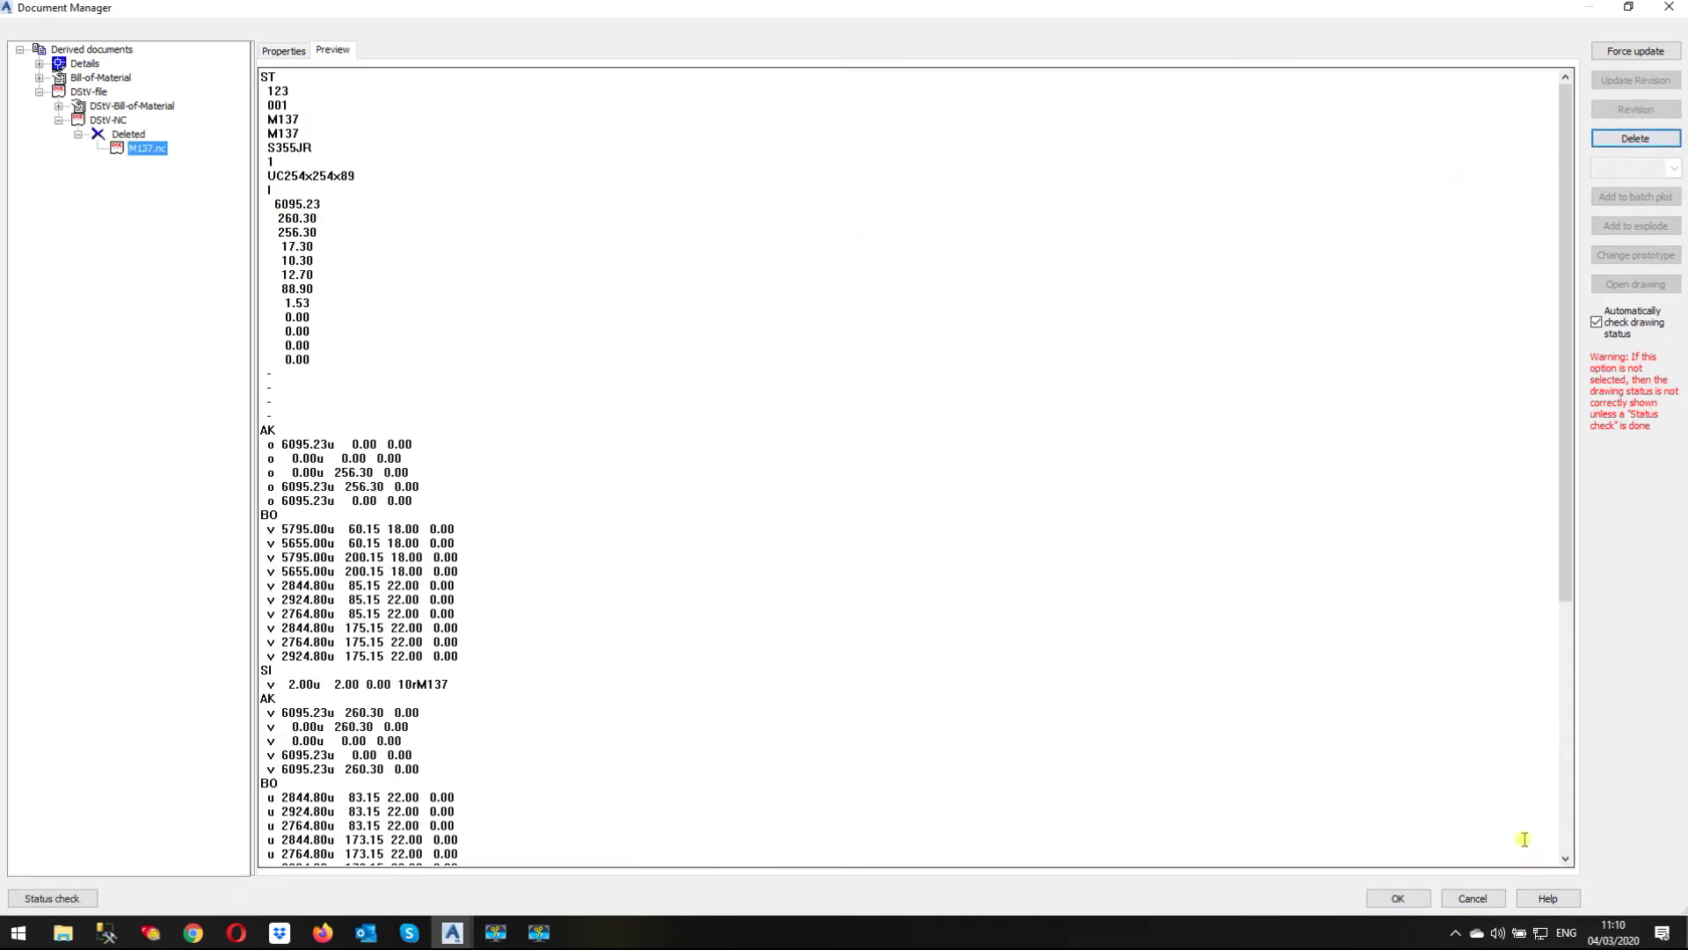
click(1398, 898)
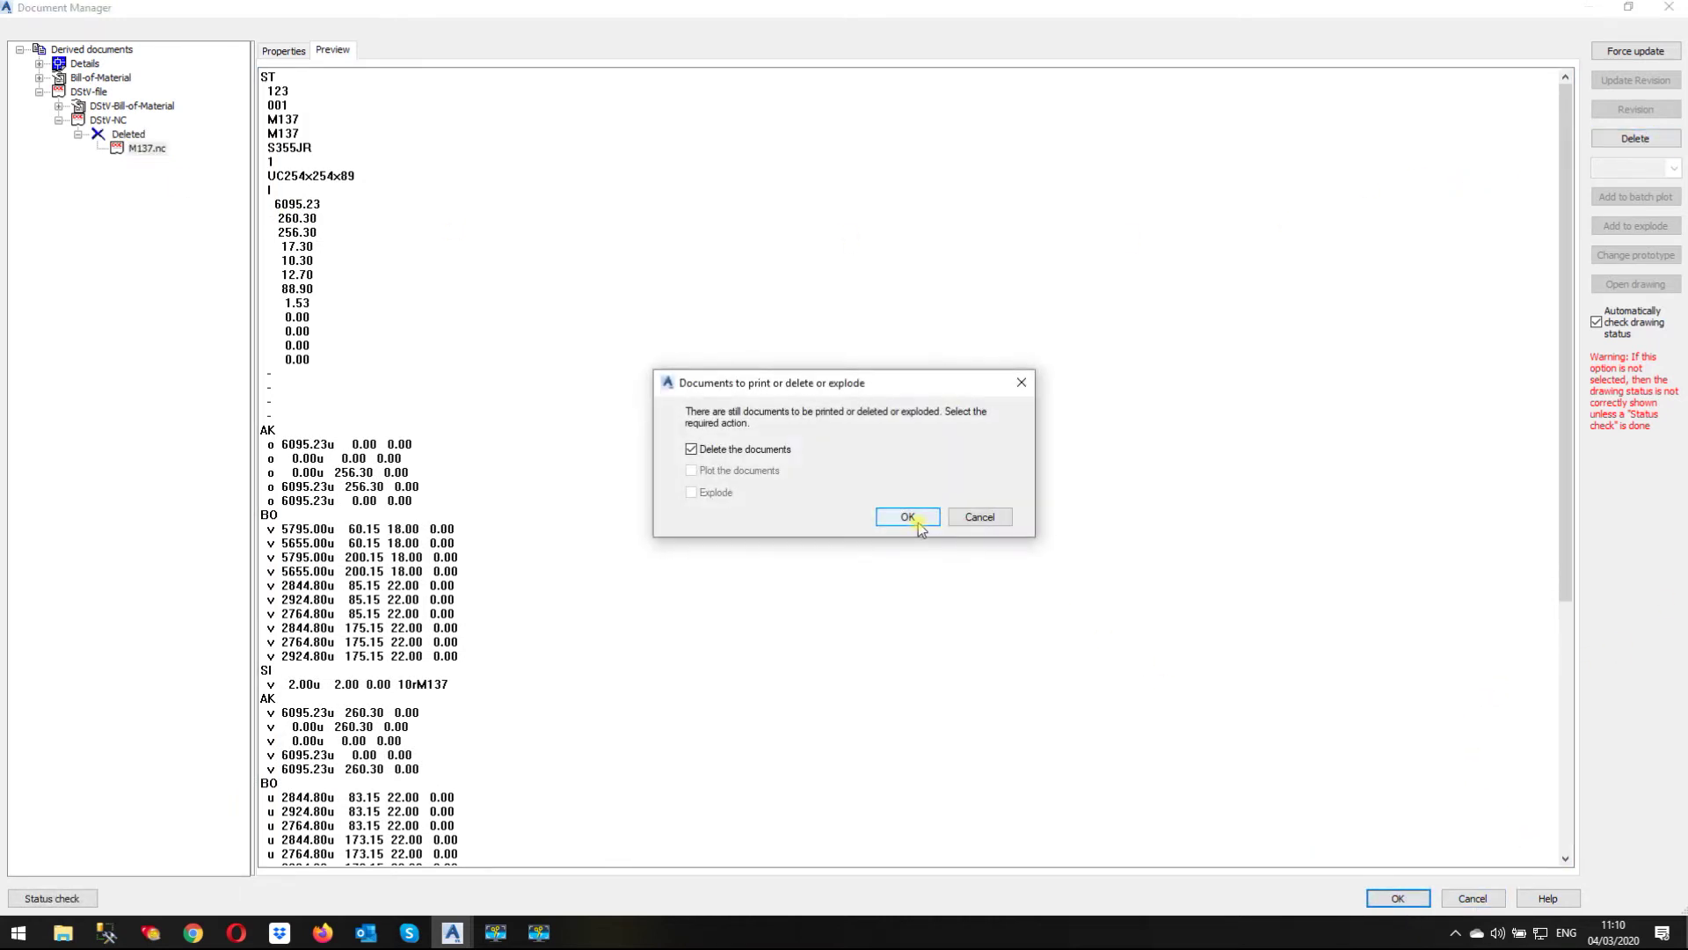
click(690, 450)
click(912, 519)
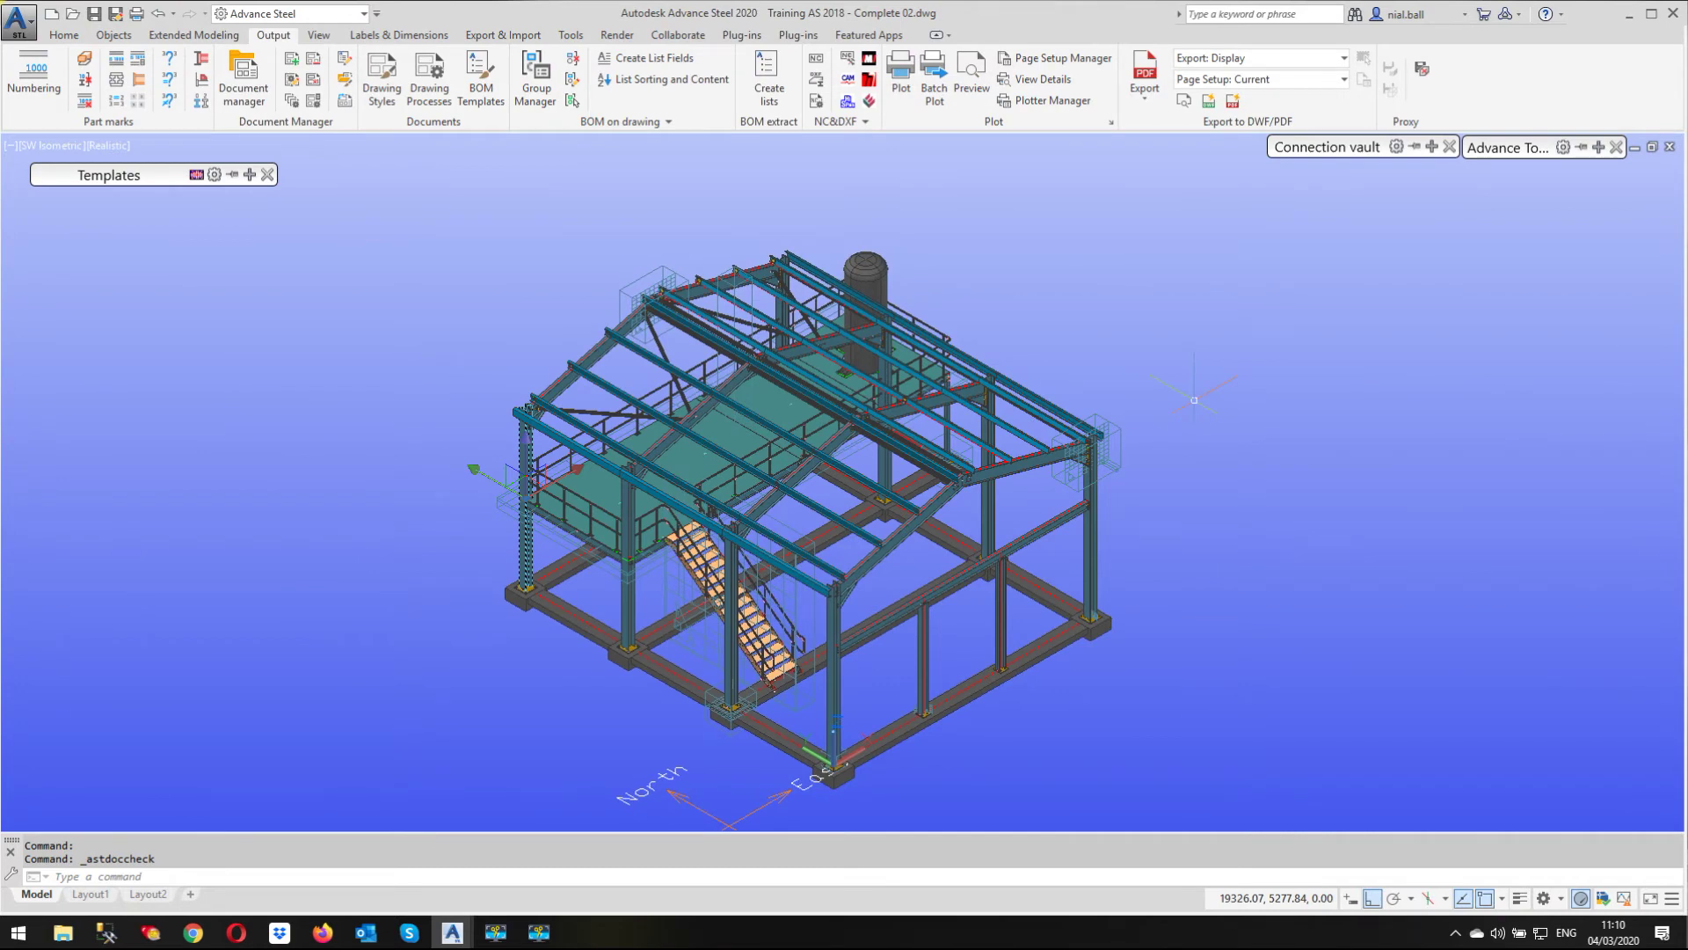
key(Escape)
key(Escape)
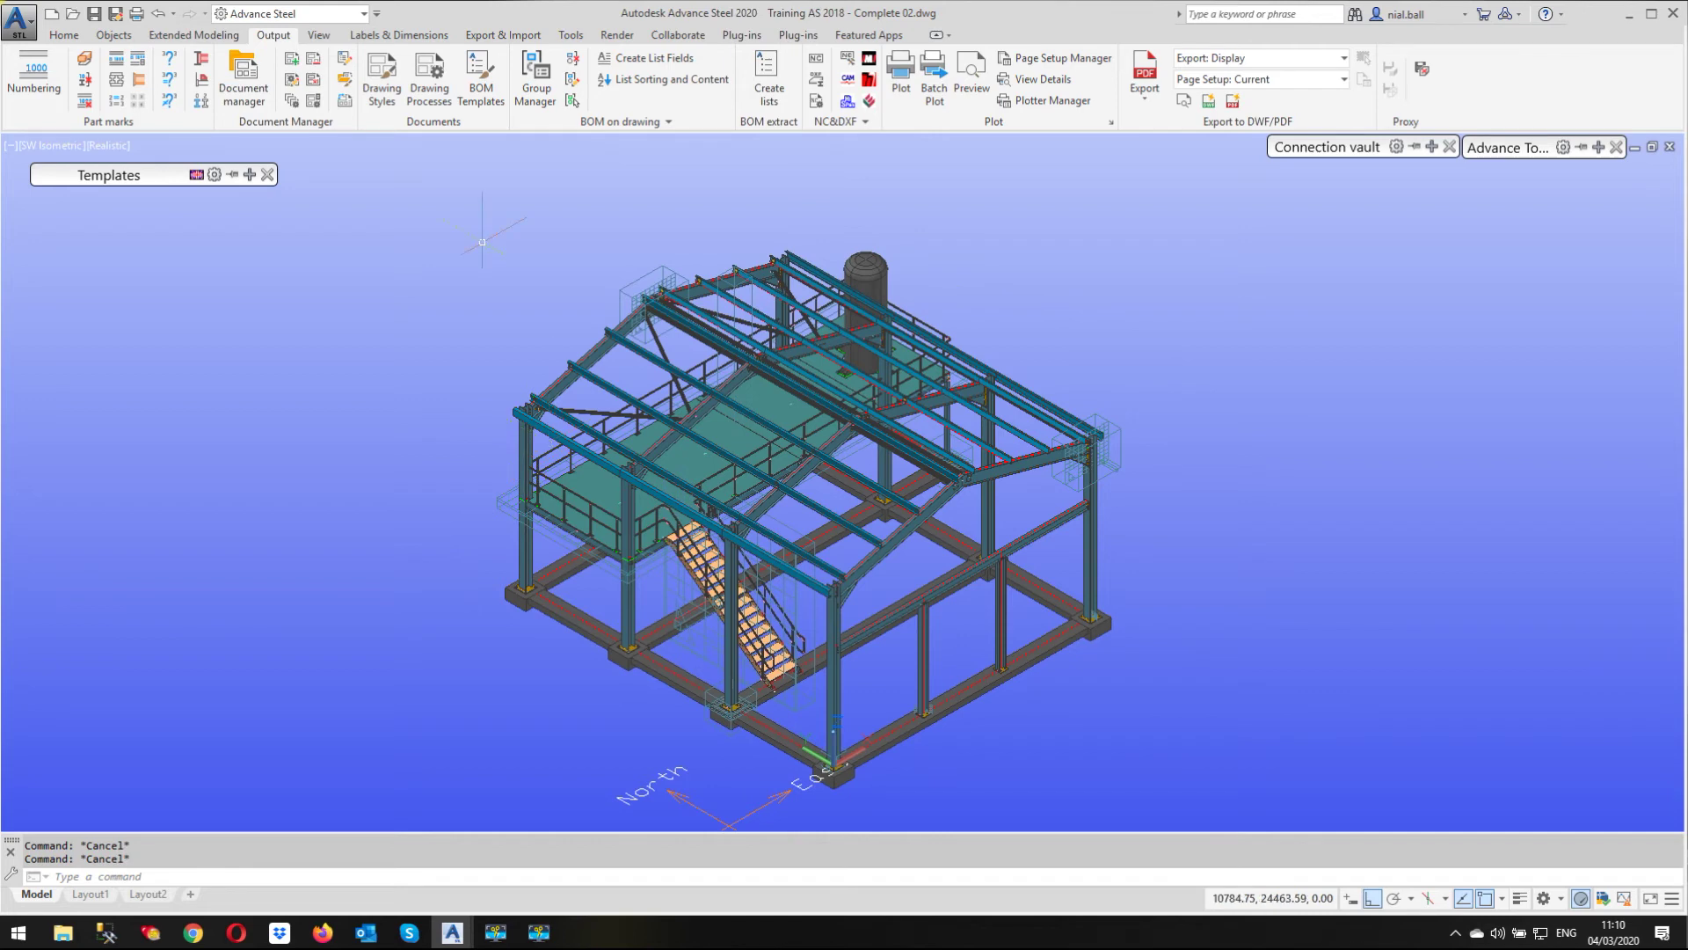
click(53, 36)
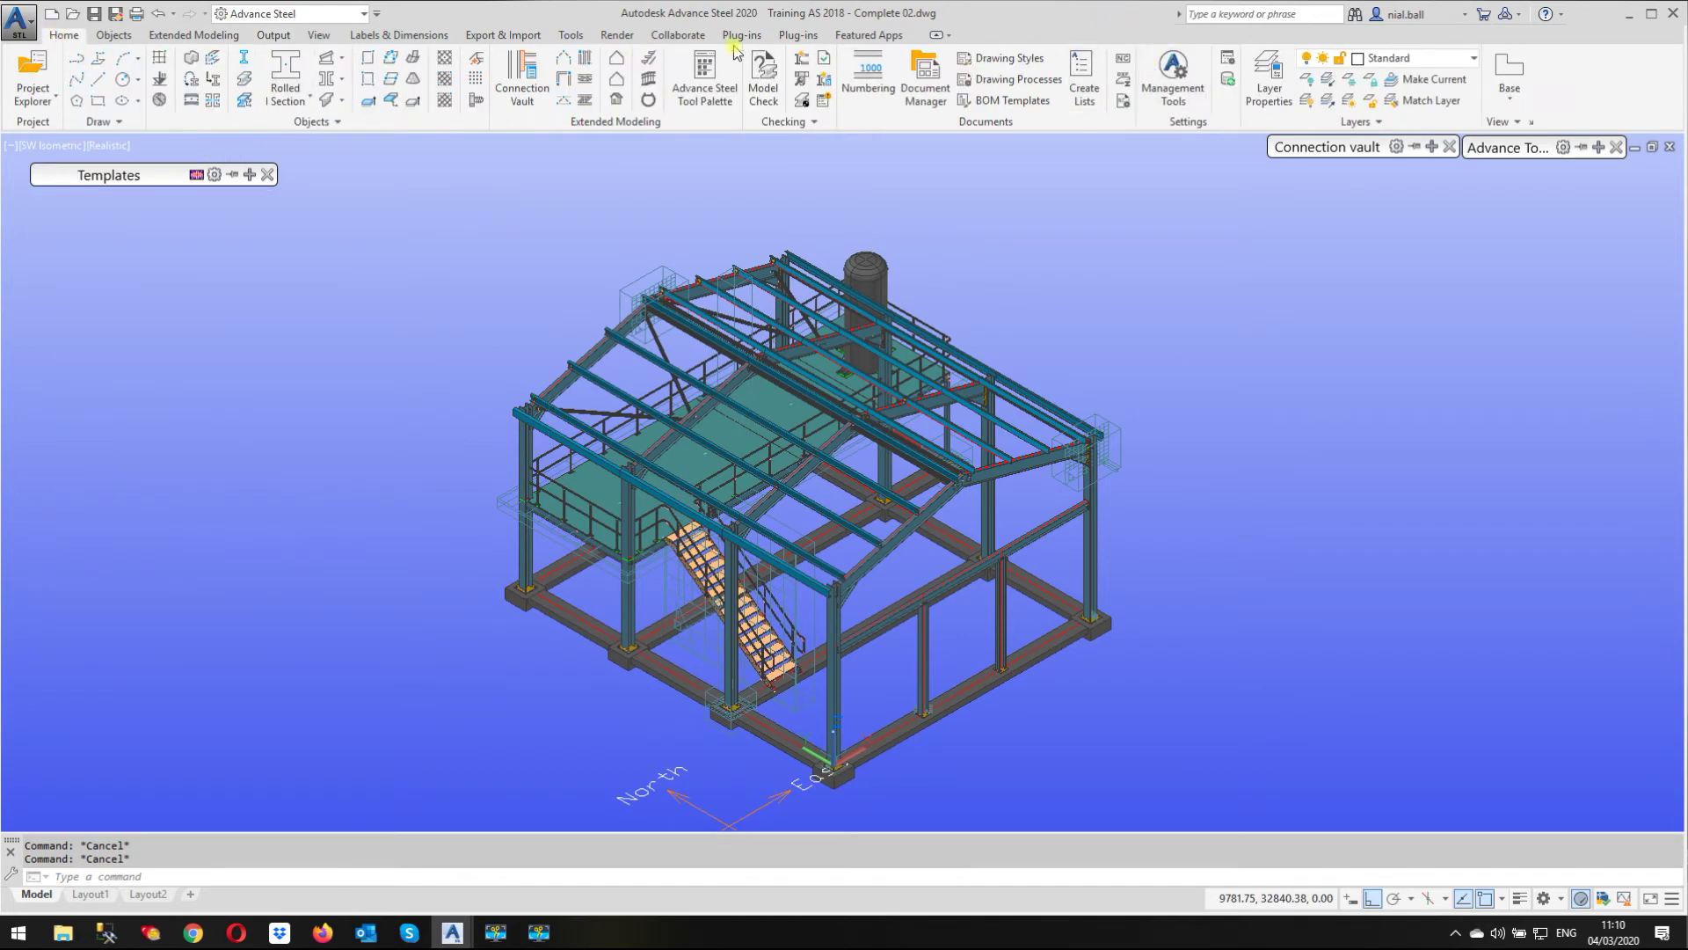
Open Management Tools Defaults and show the Structured BOM/NC > DStV NC&DXF properties.
click(571, 35)
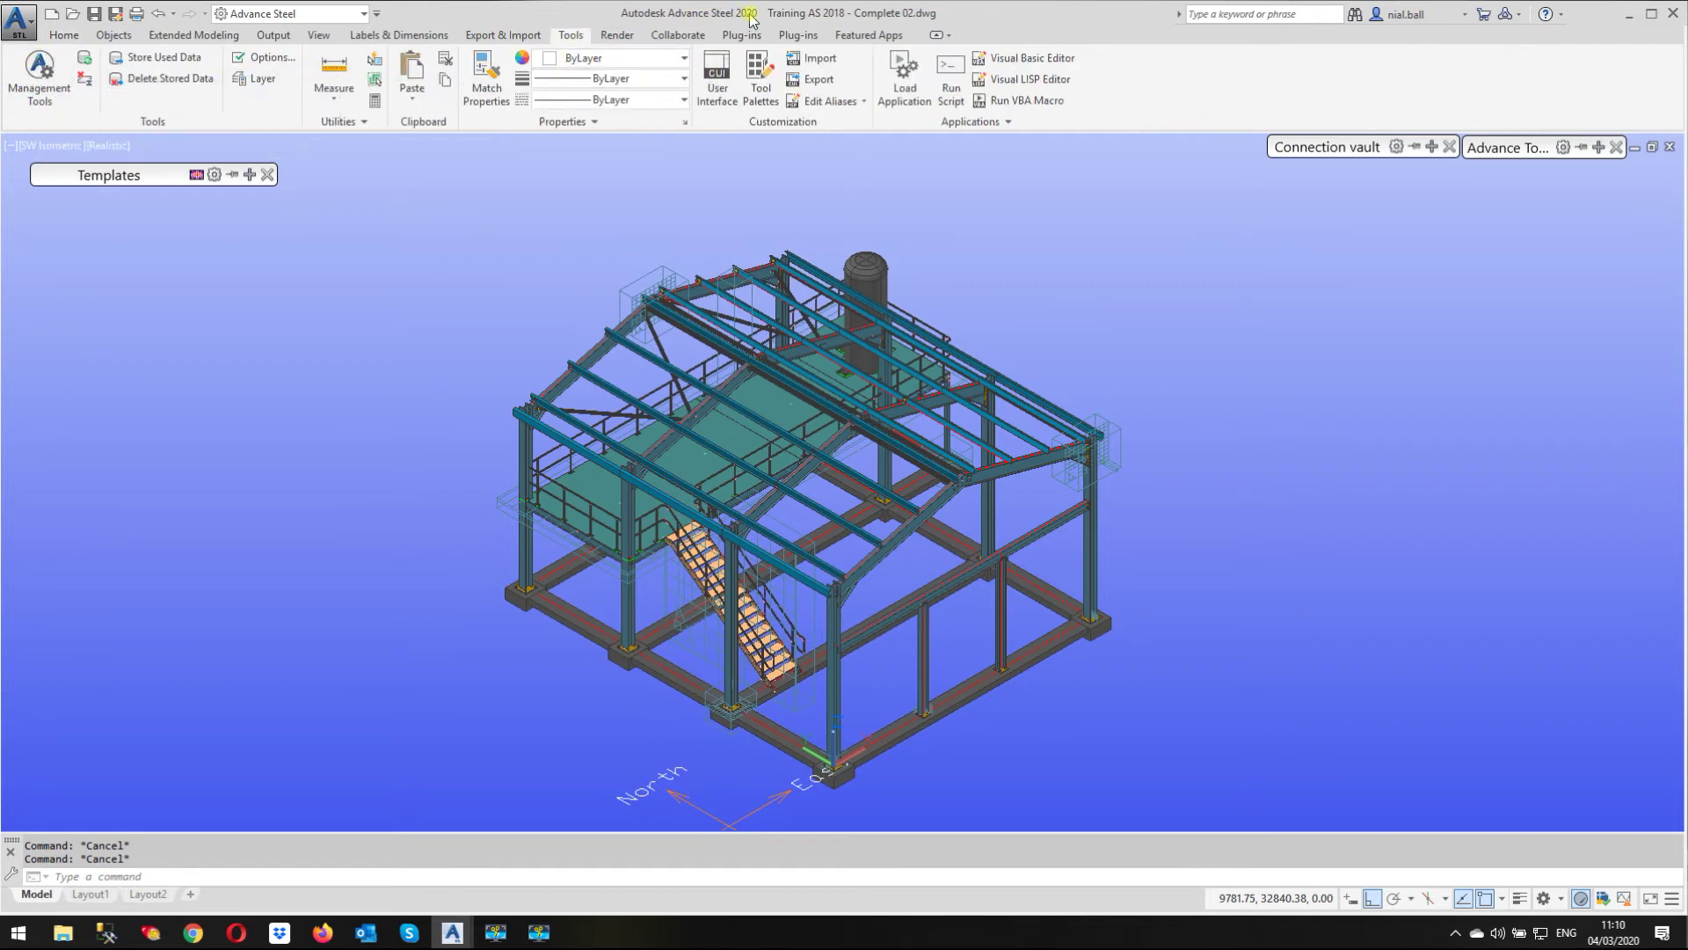
click(54, 84)
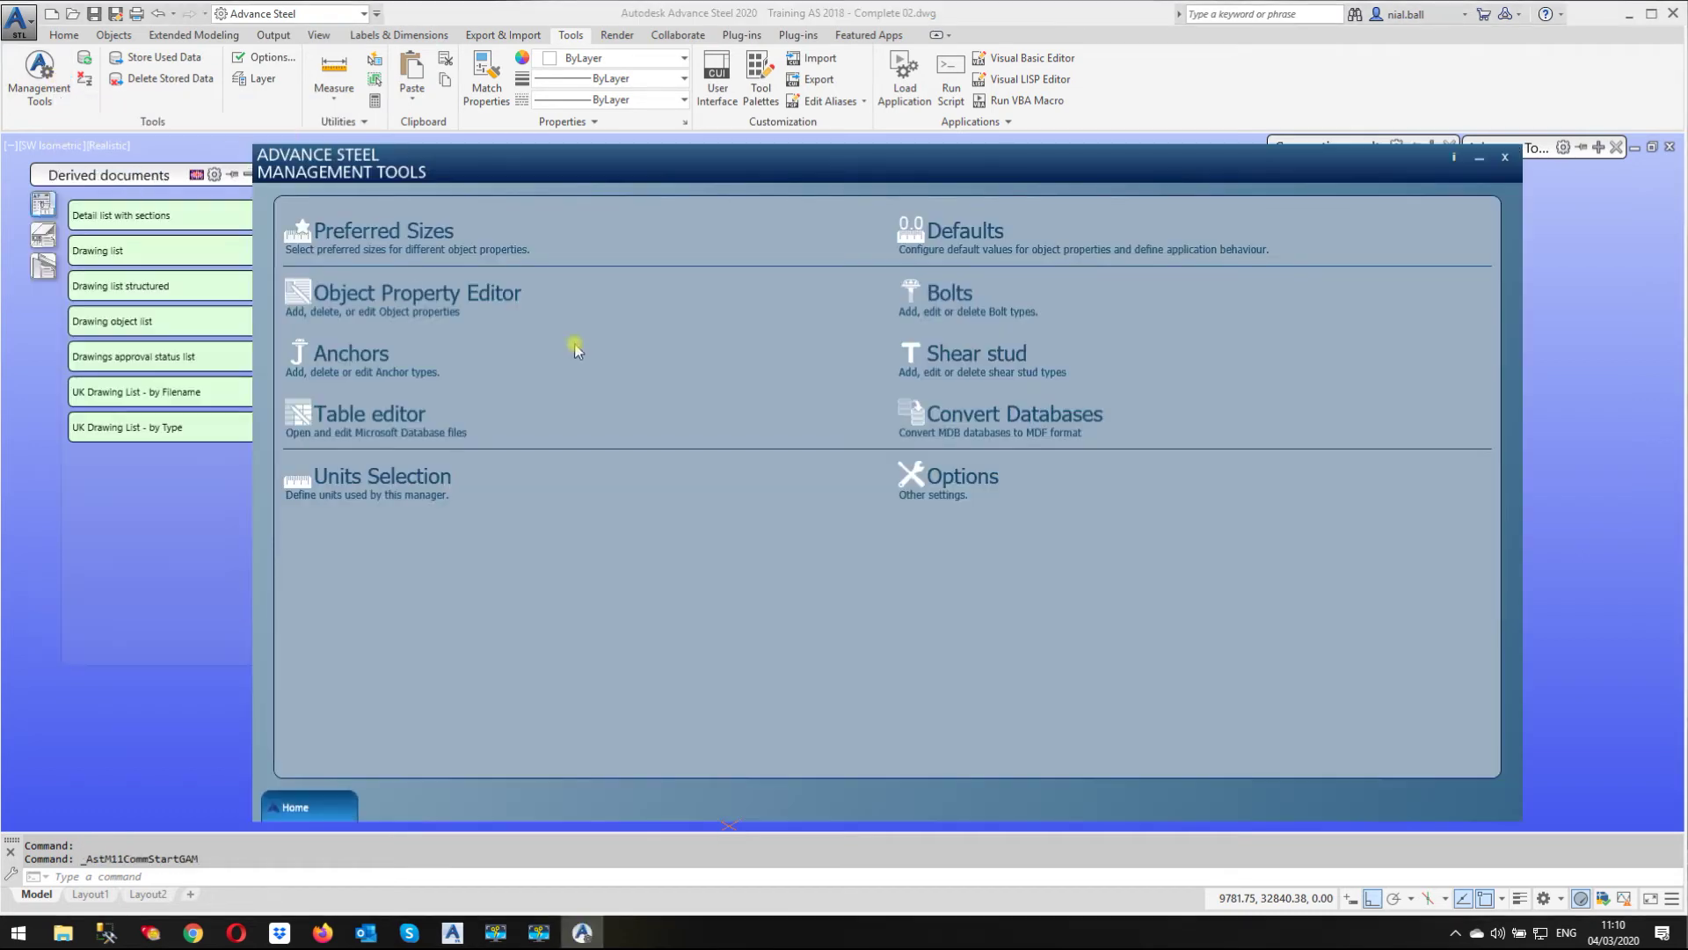
click(967, 230)
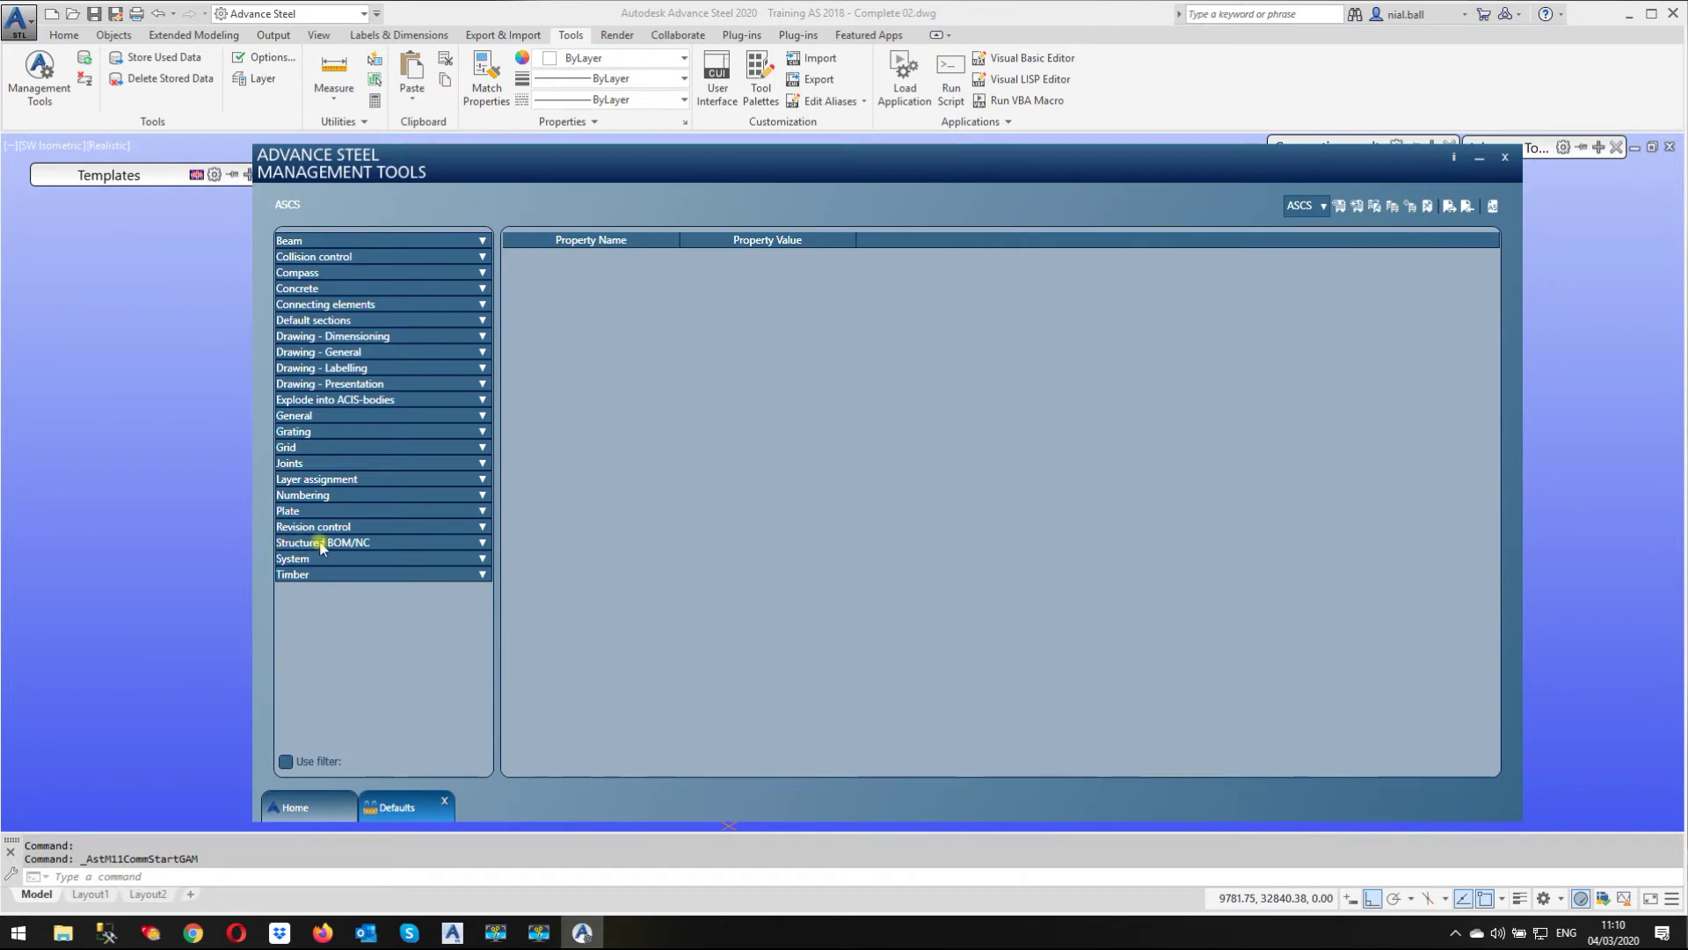
click(482, 543)
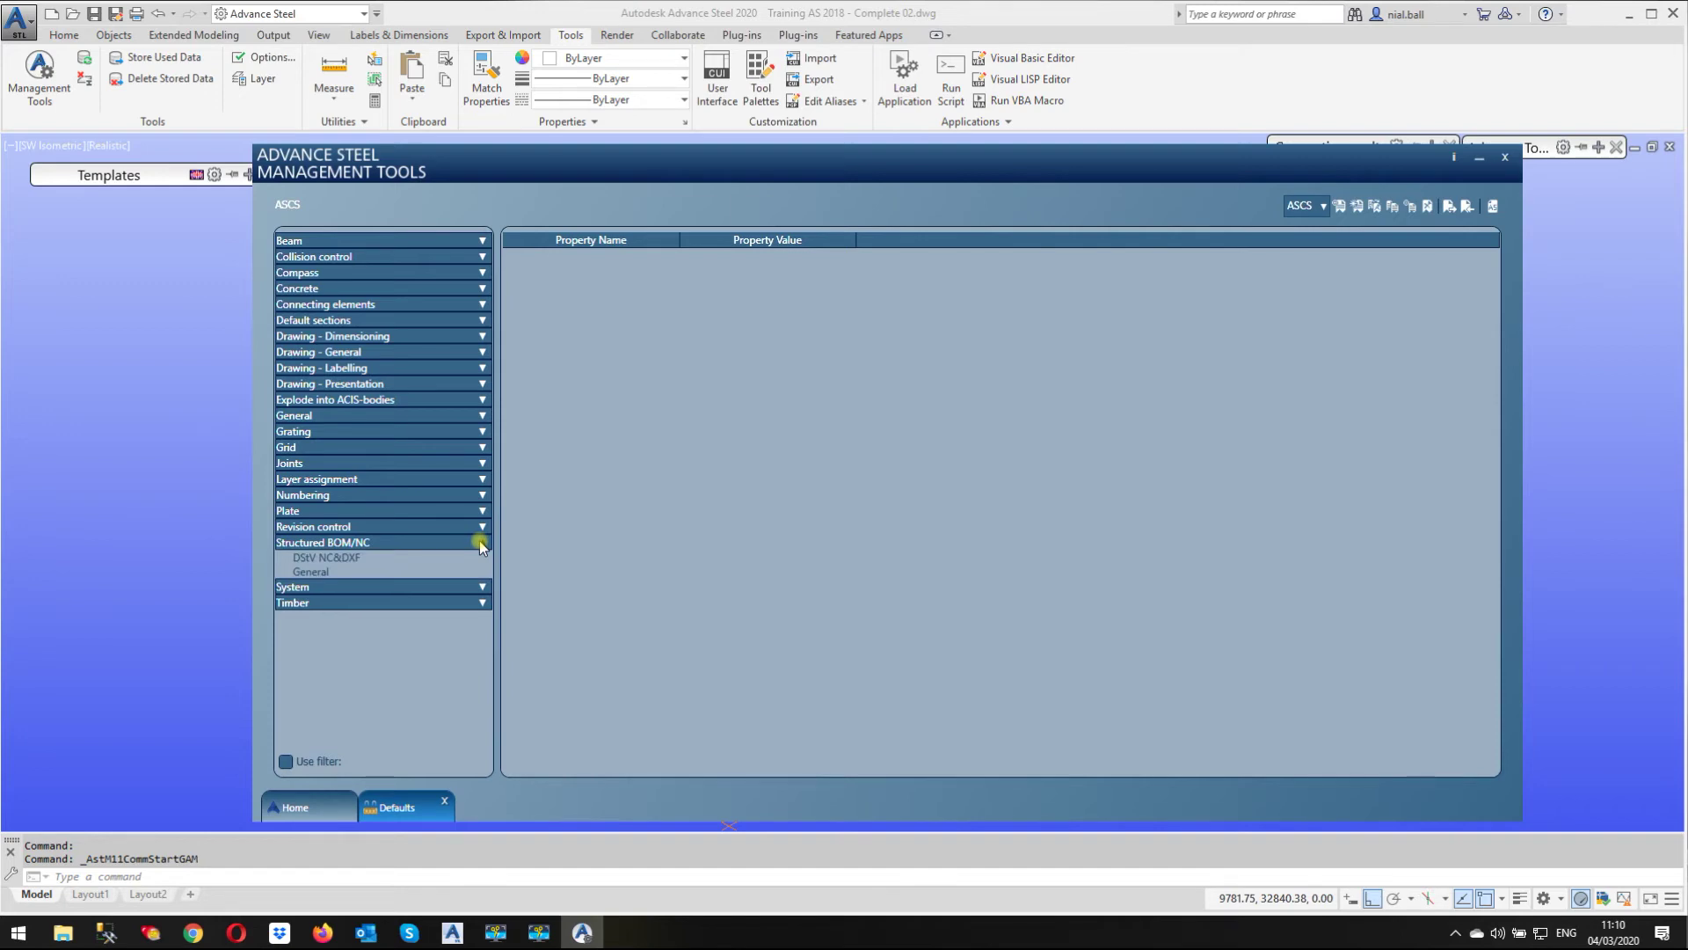
click(346, 559)
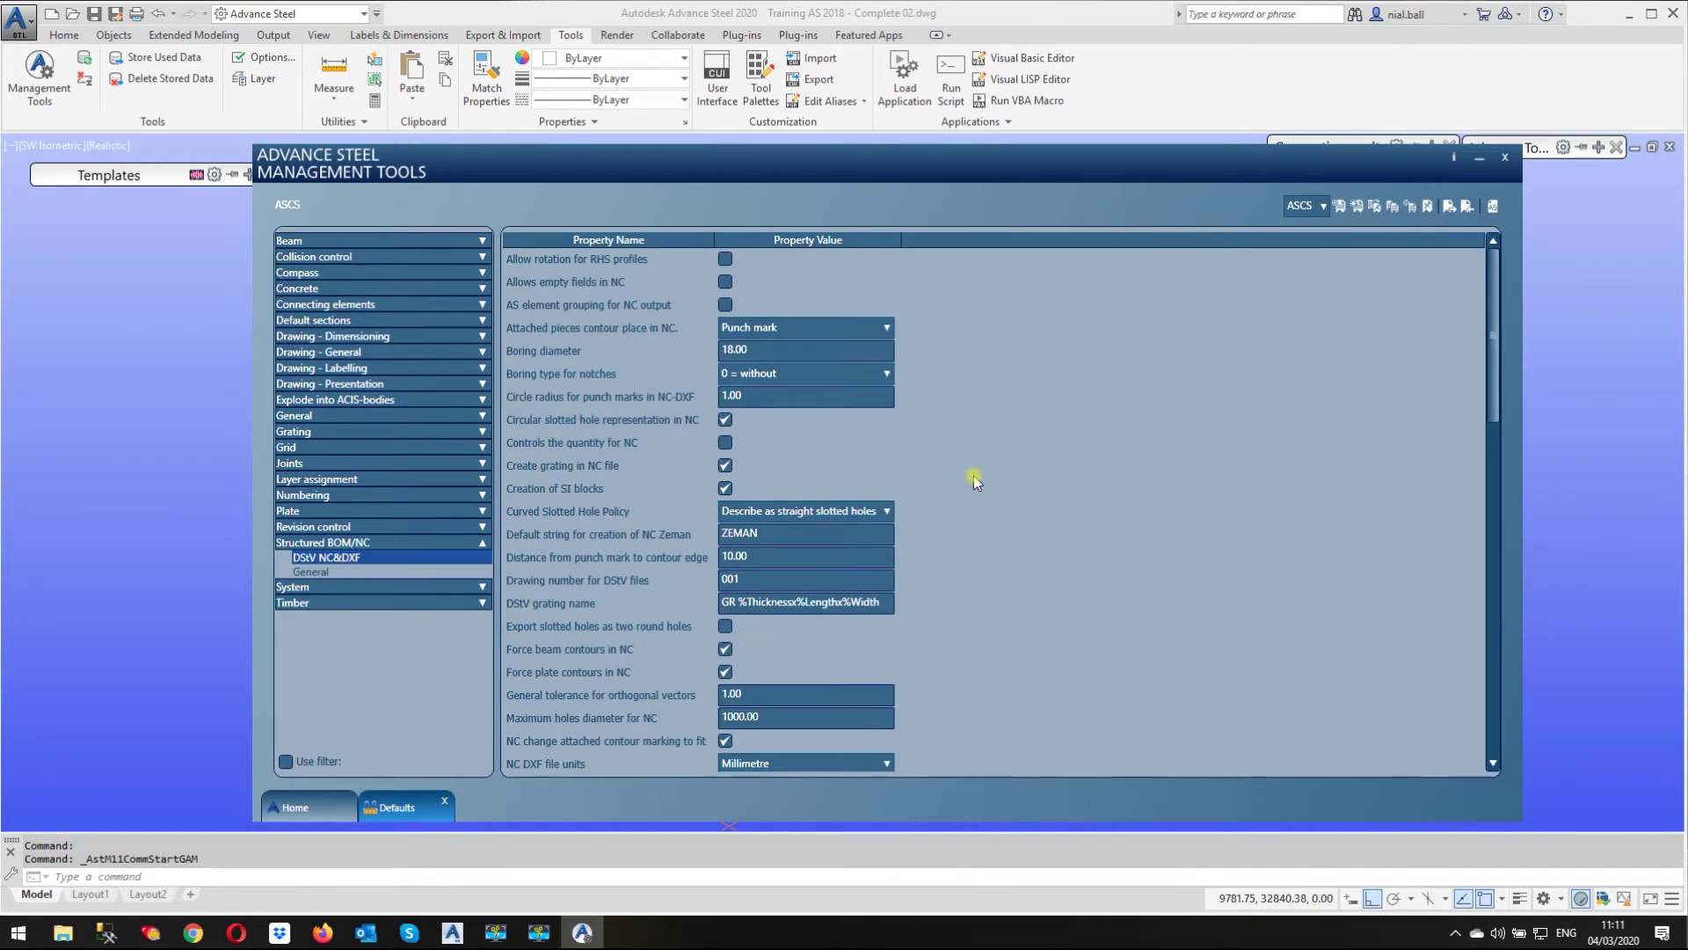
Uncheck 'NC hard stamp - Use auto placement', load the settings, and close Management Tools.
scroll(974, 475, down, 5)
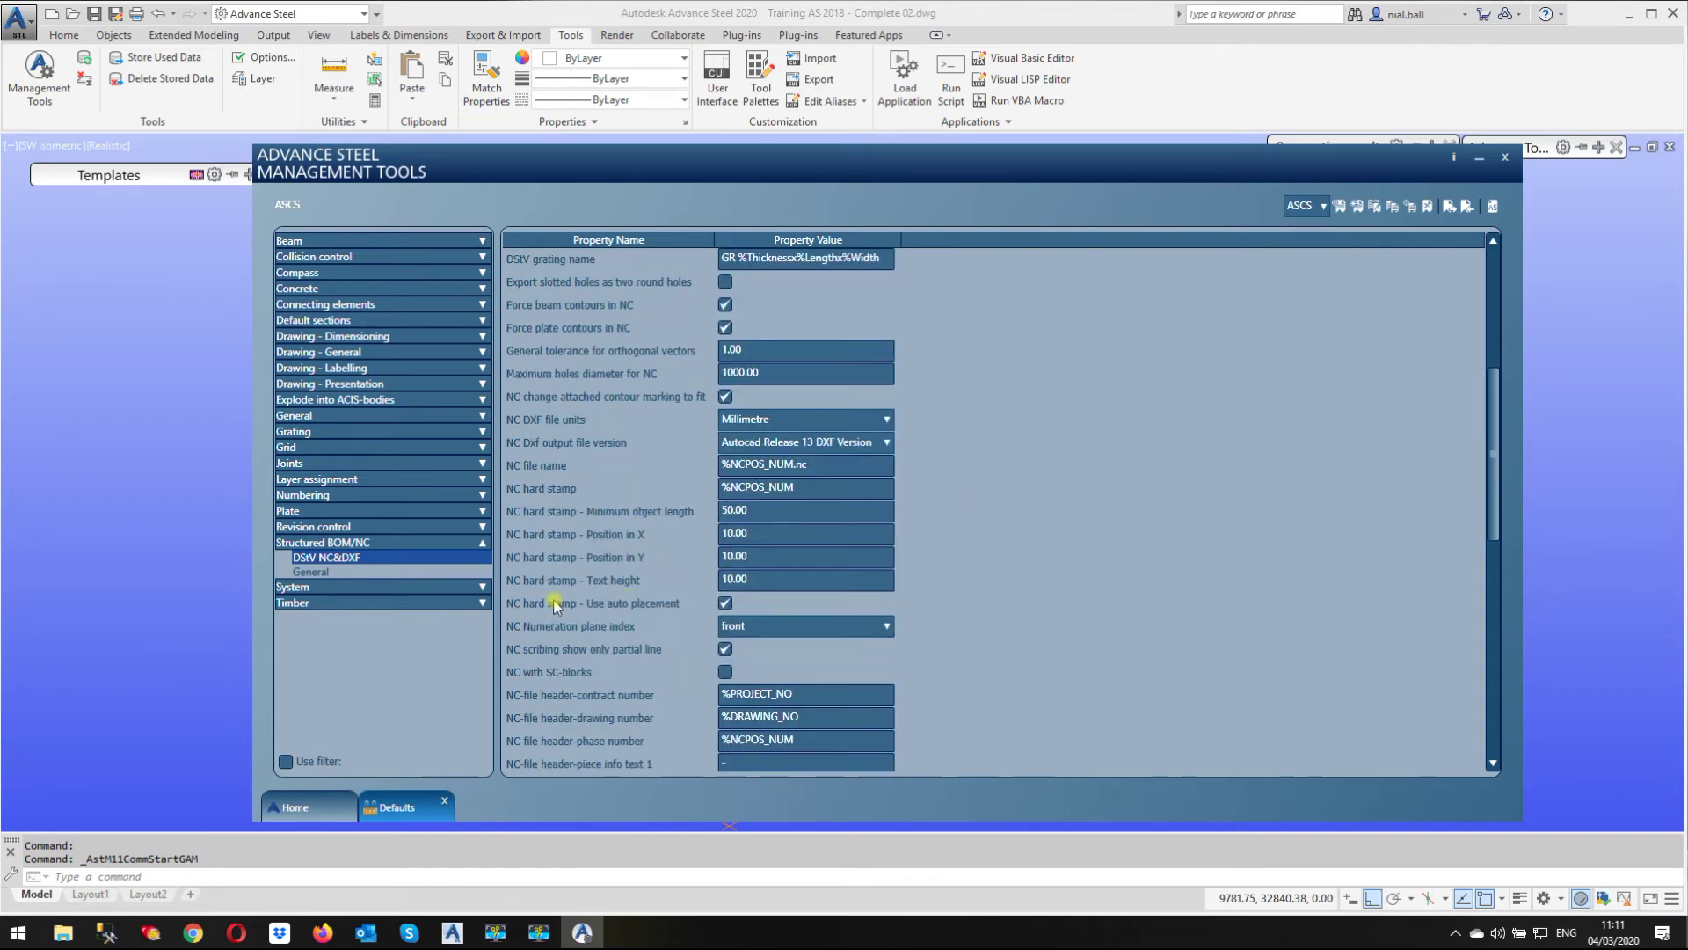
mouse_move(518, 611)
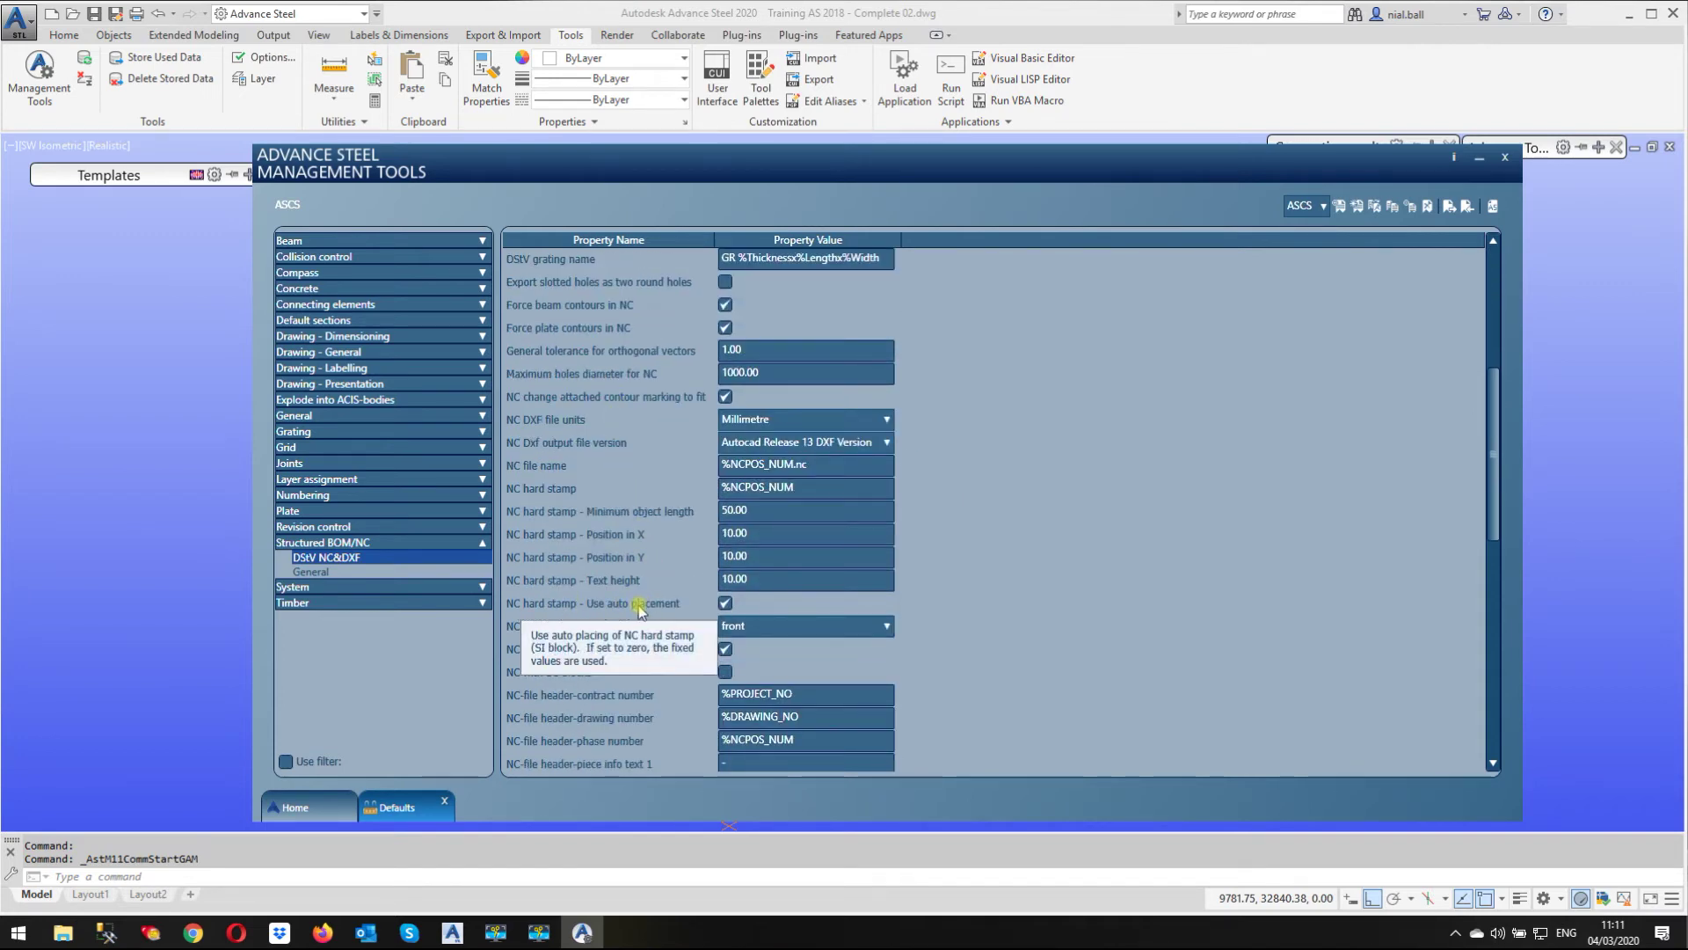
click(726, 603)
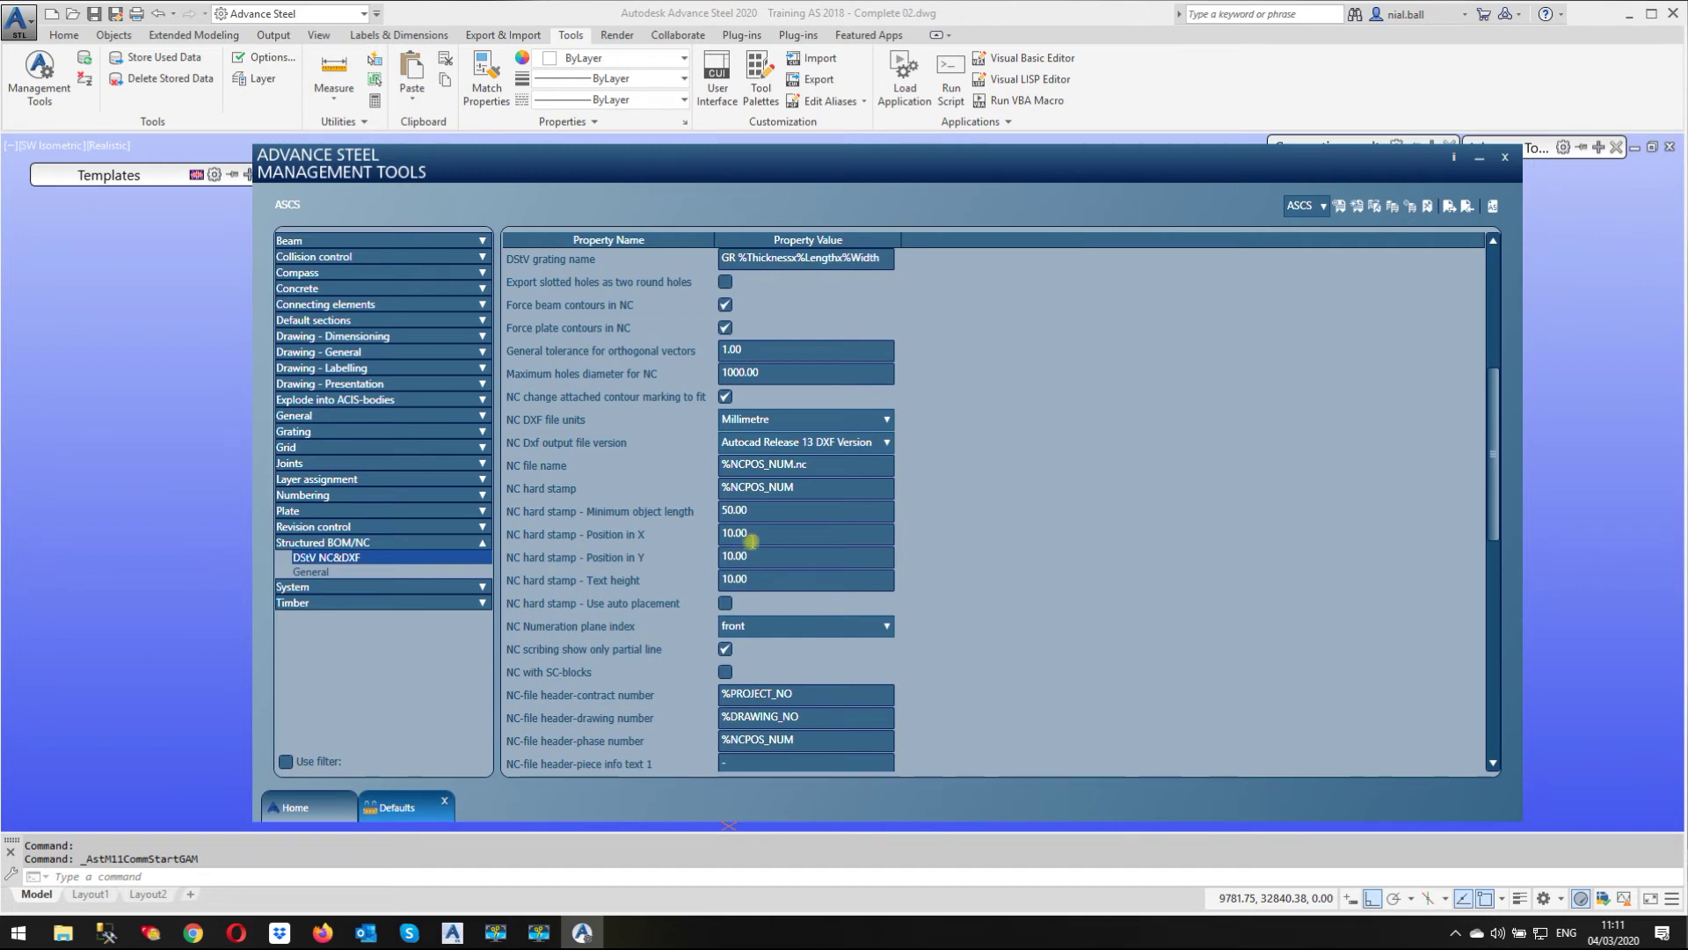
mouse_move(635, 534)
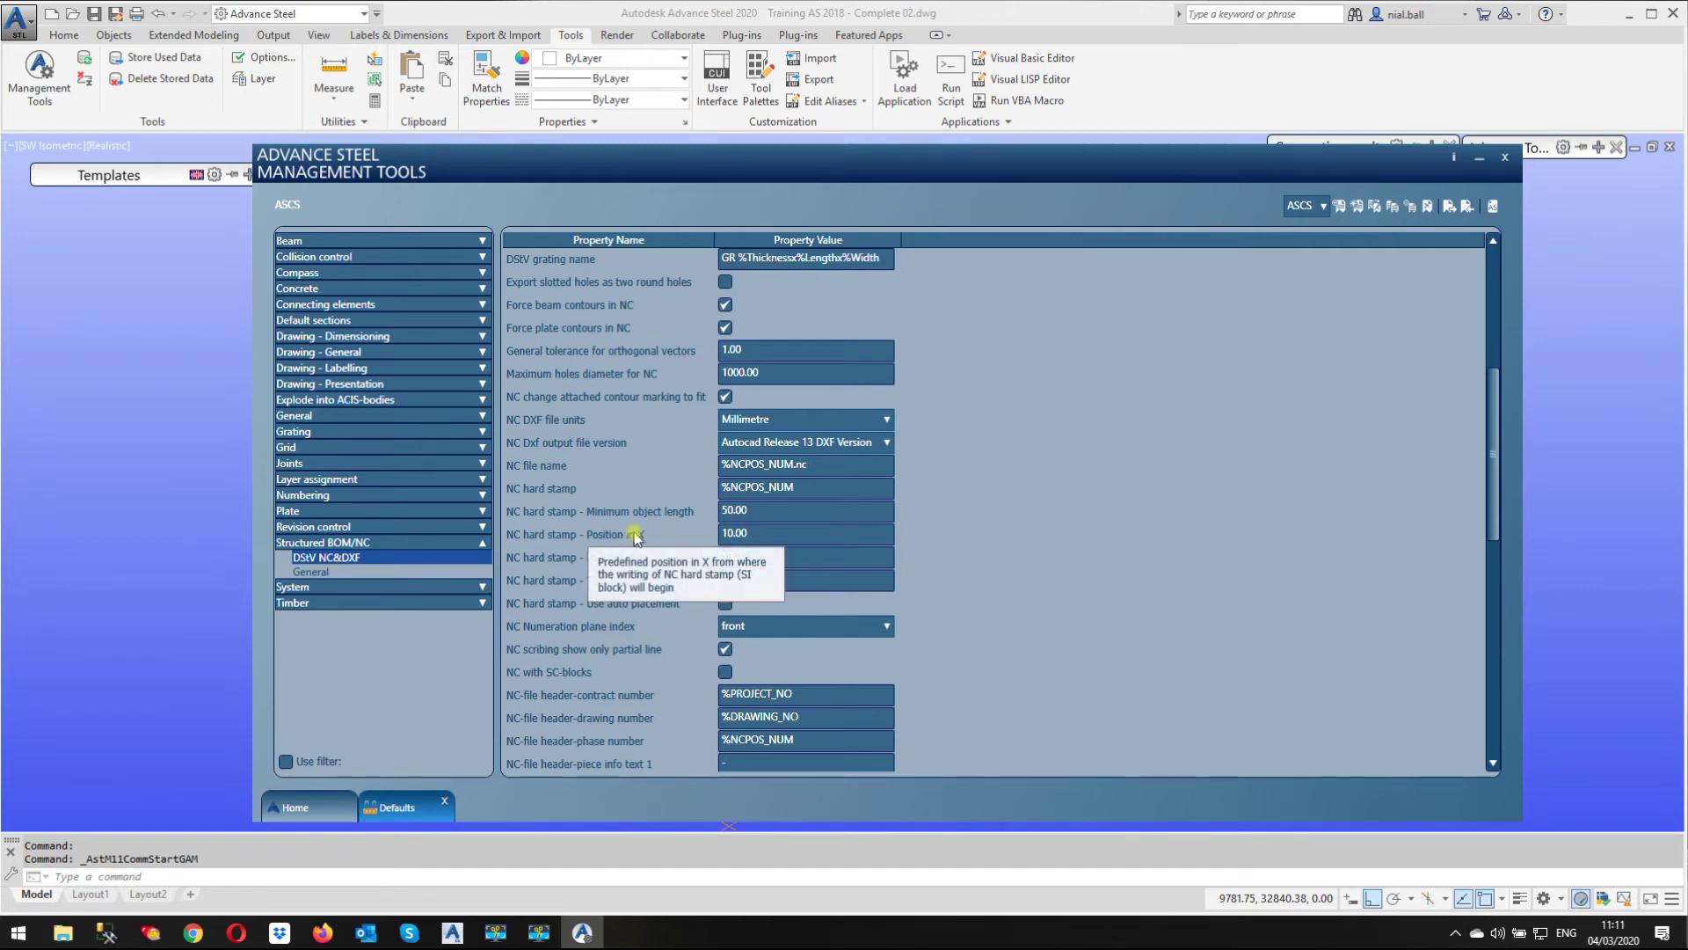
click(1492, 207)
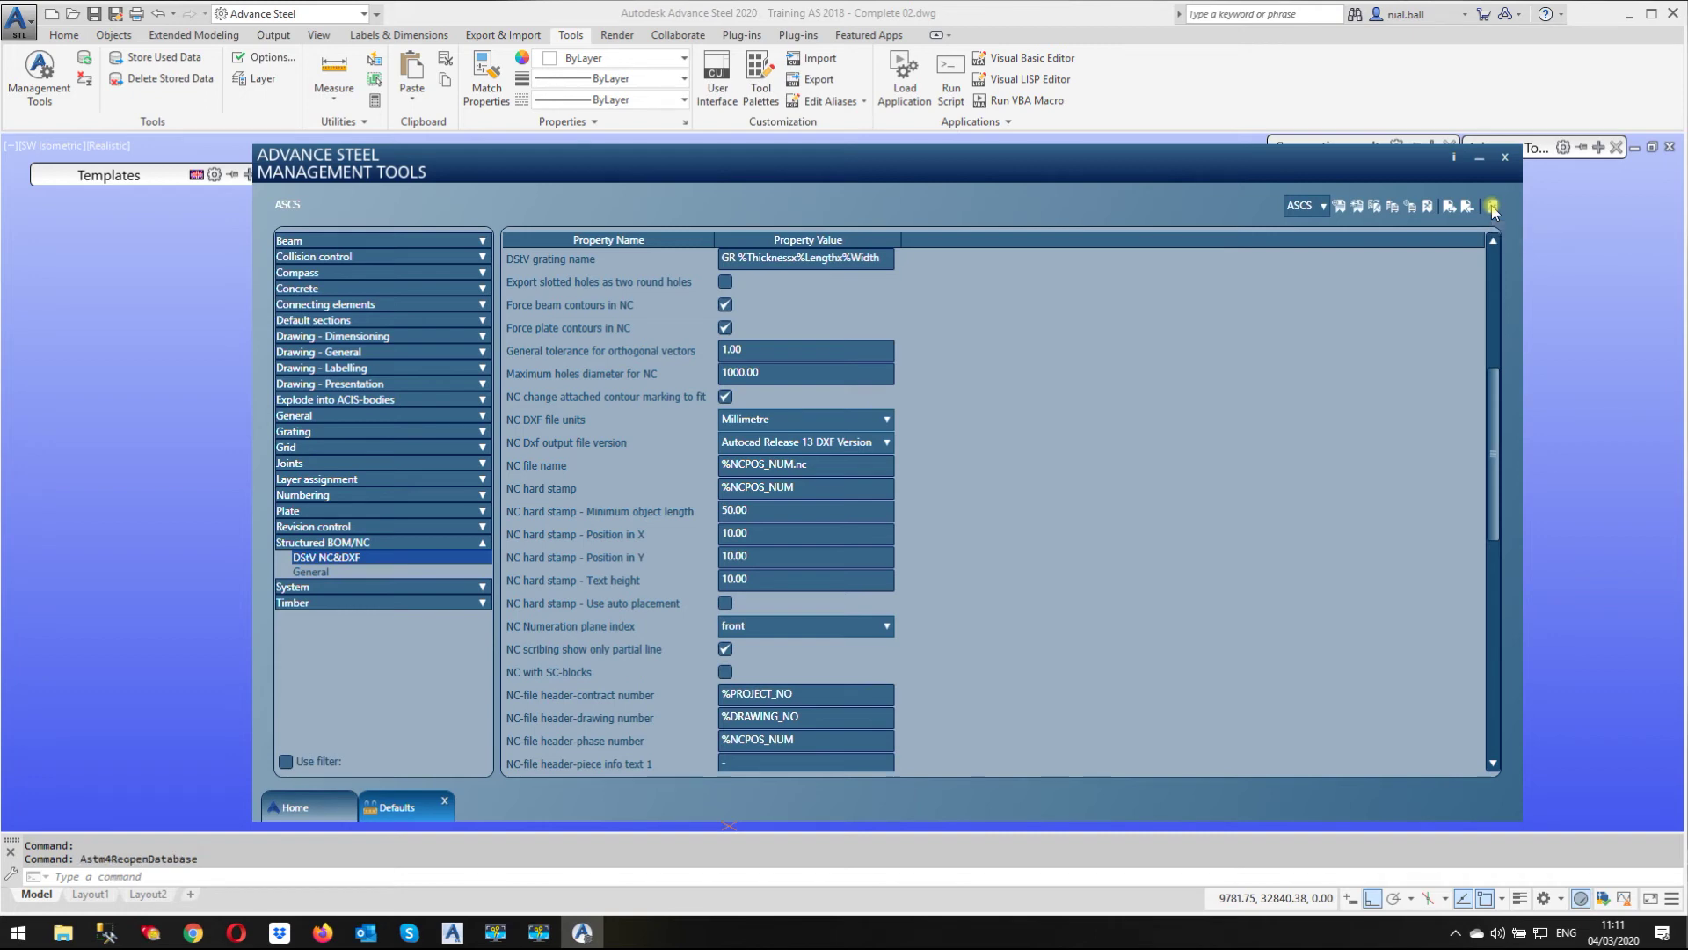
click(1507, 159)
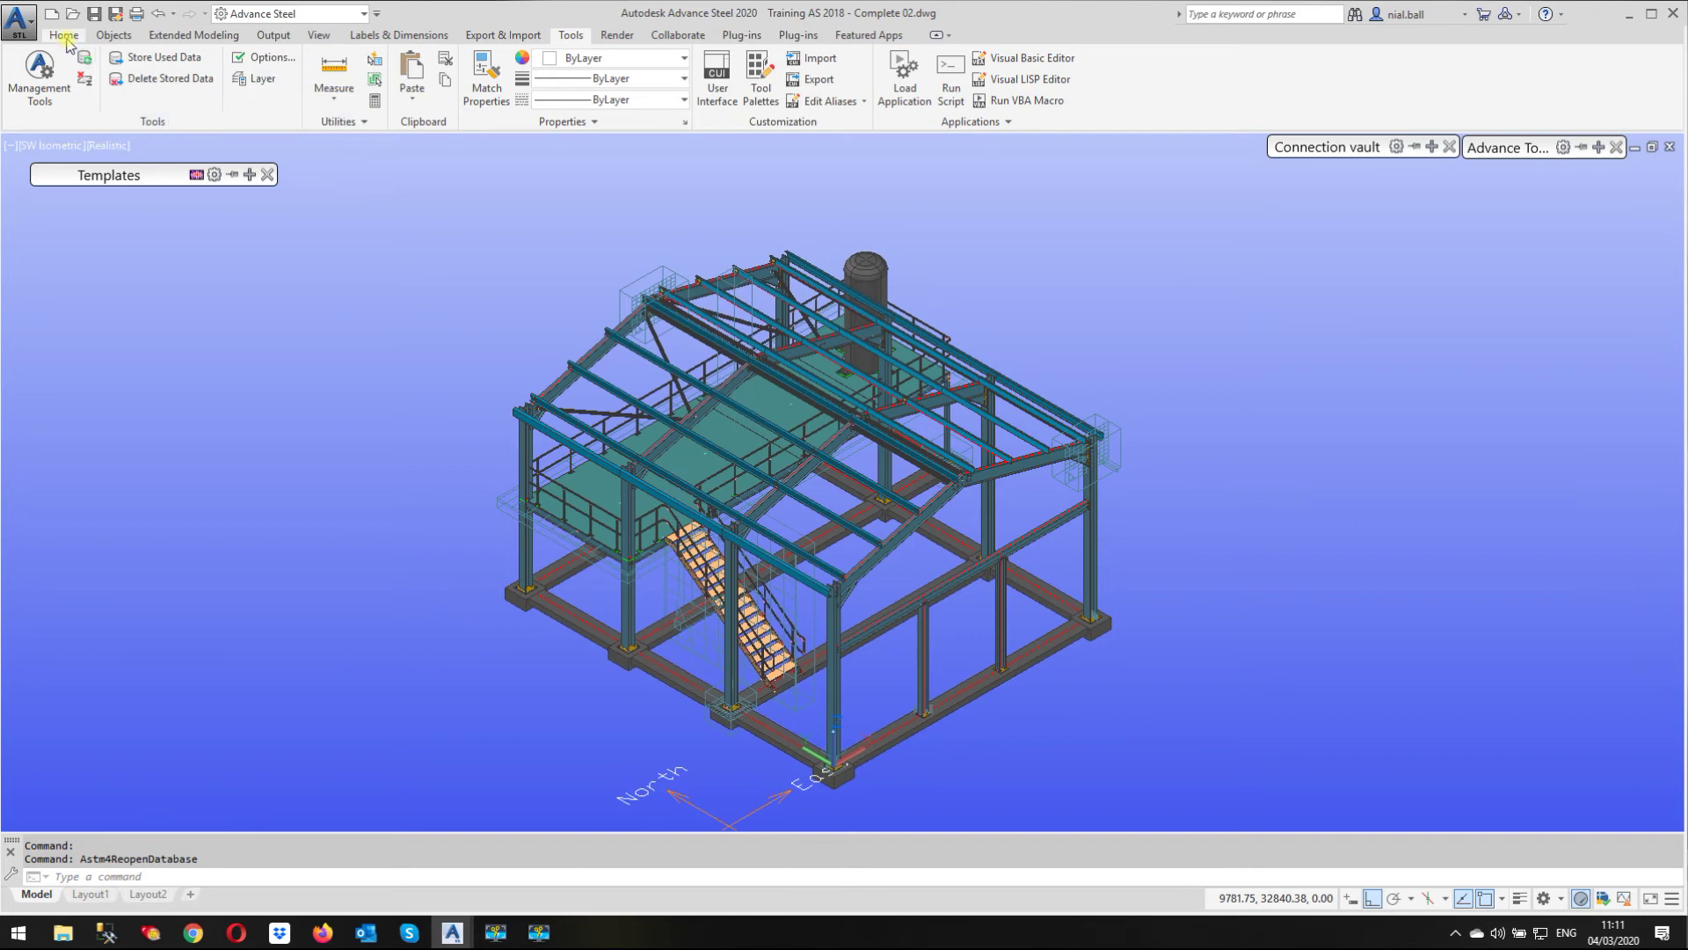
Reload the changed defaults with Update Defaults.
click(64, 36)
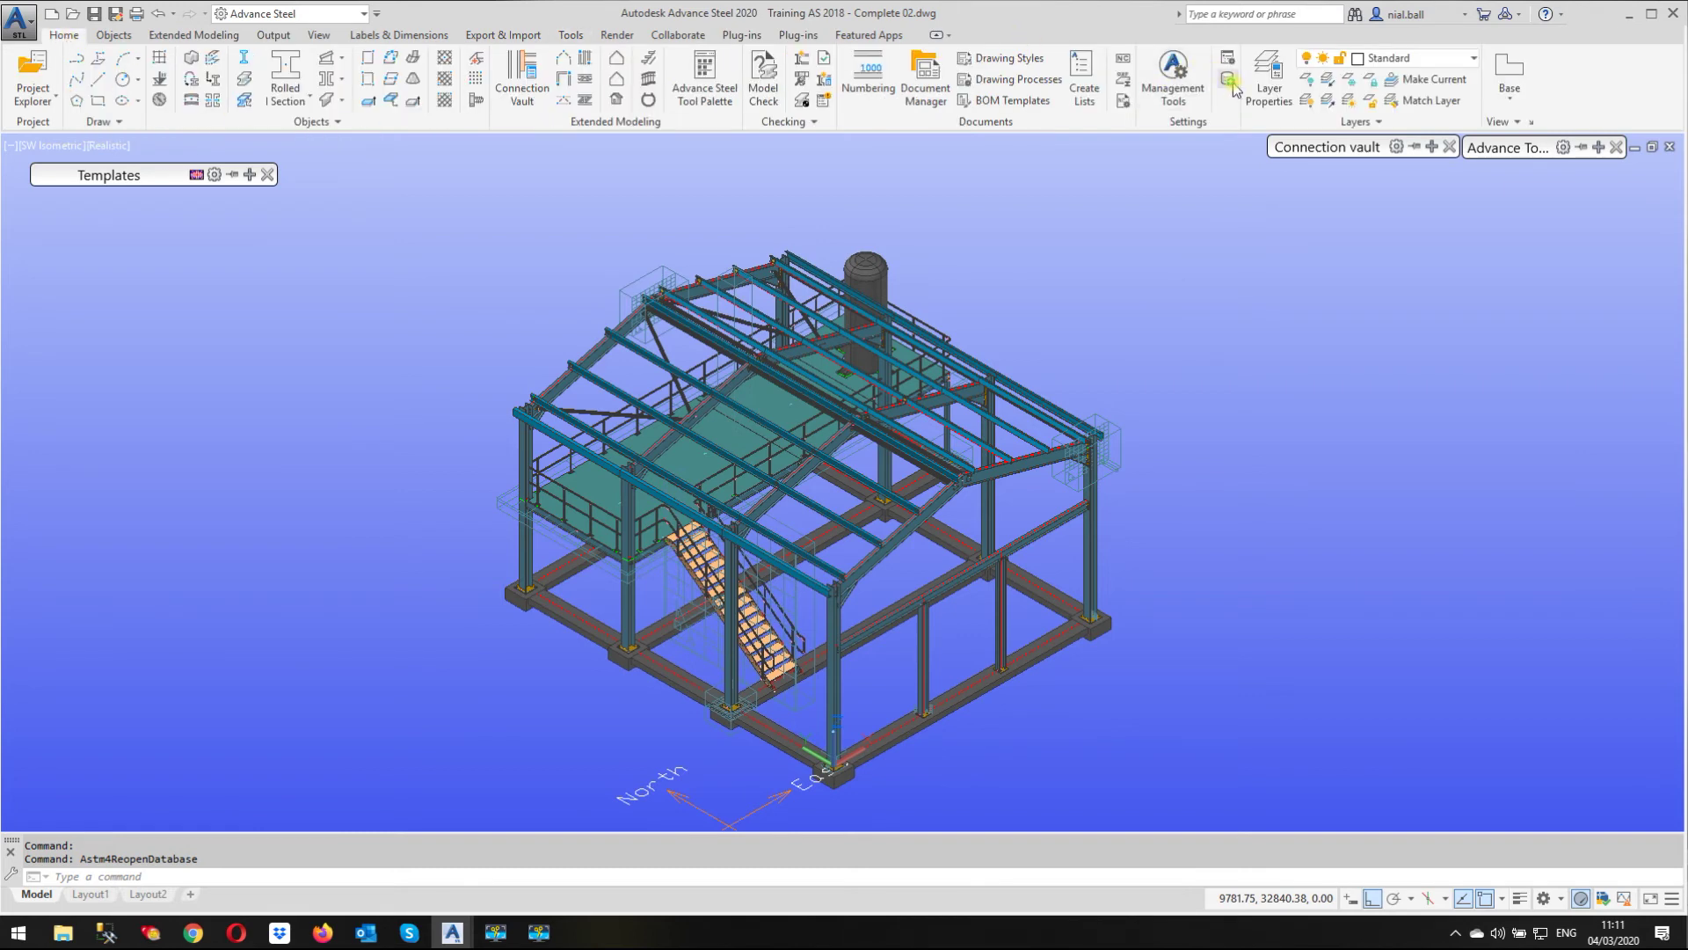
click(569, 36)
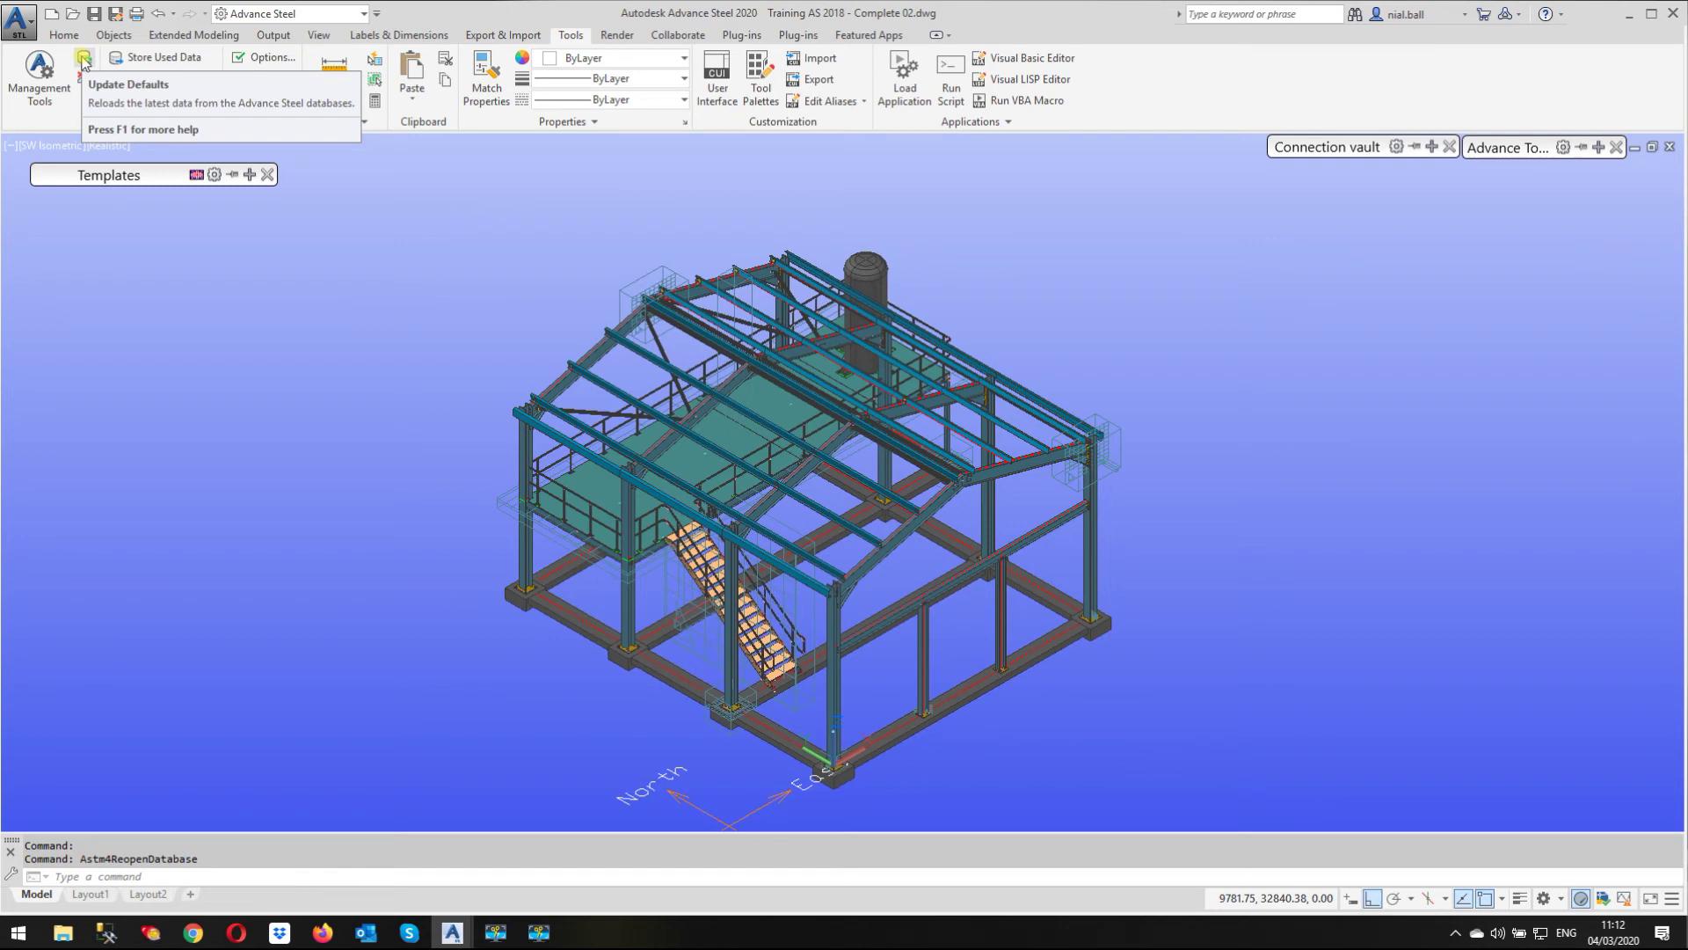
click(83, 60)
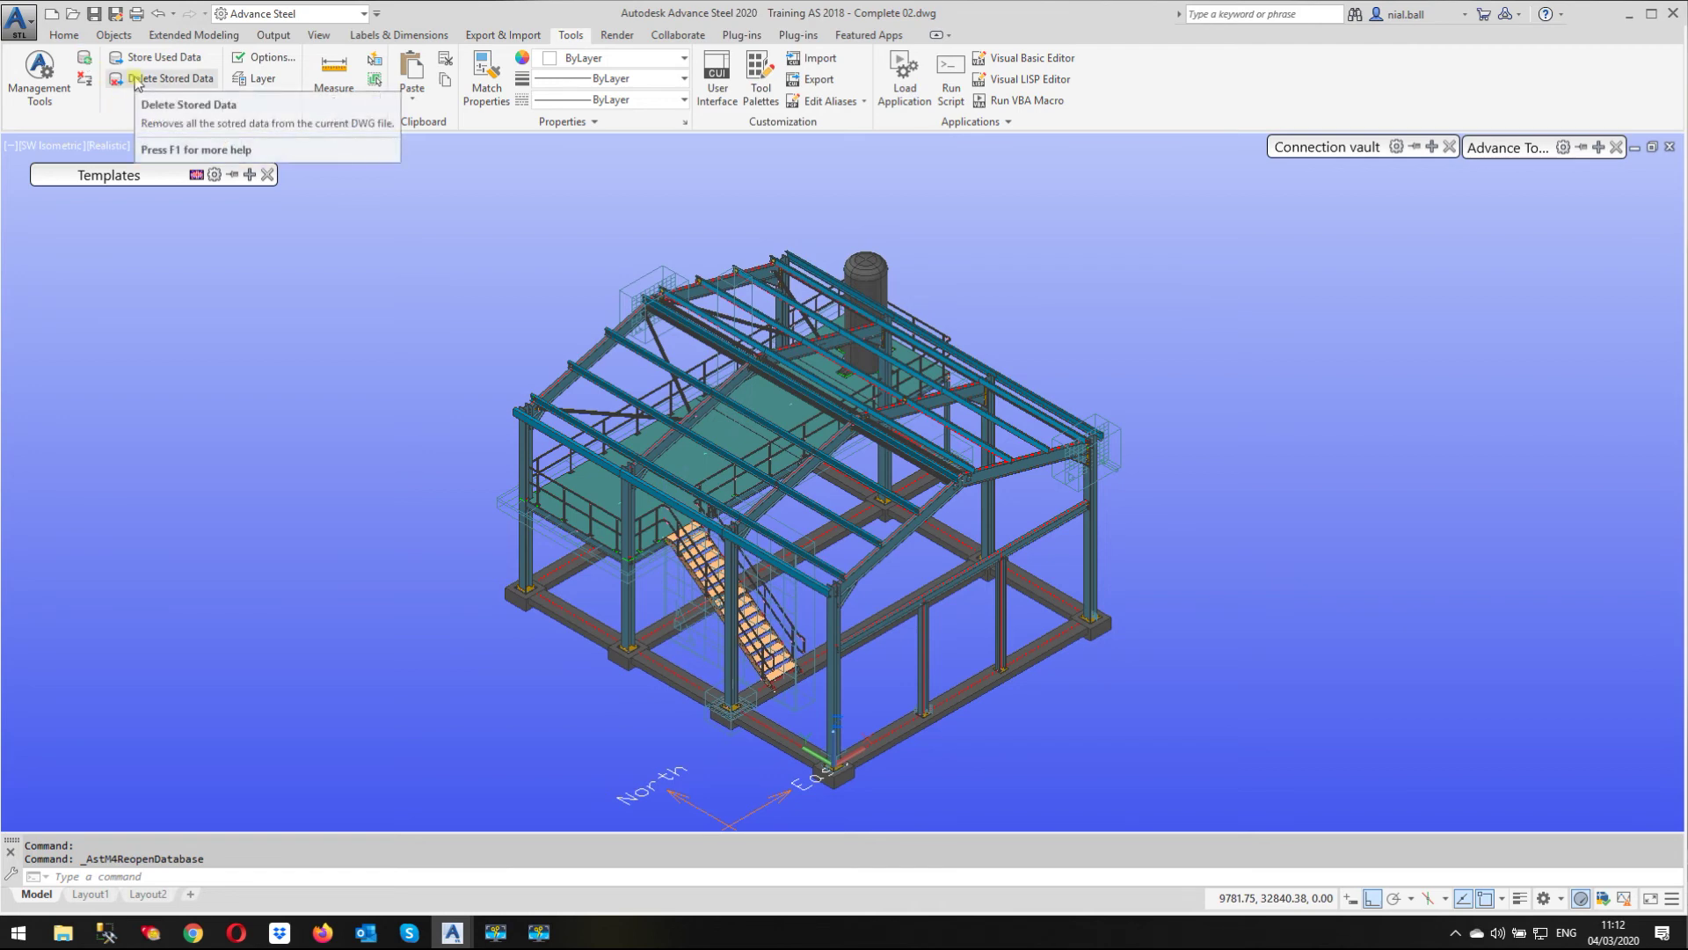
Regenerate the NC file for the left column with unchanged NC&DXF settings.
click(269, 40)
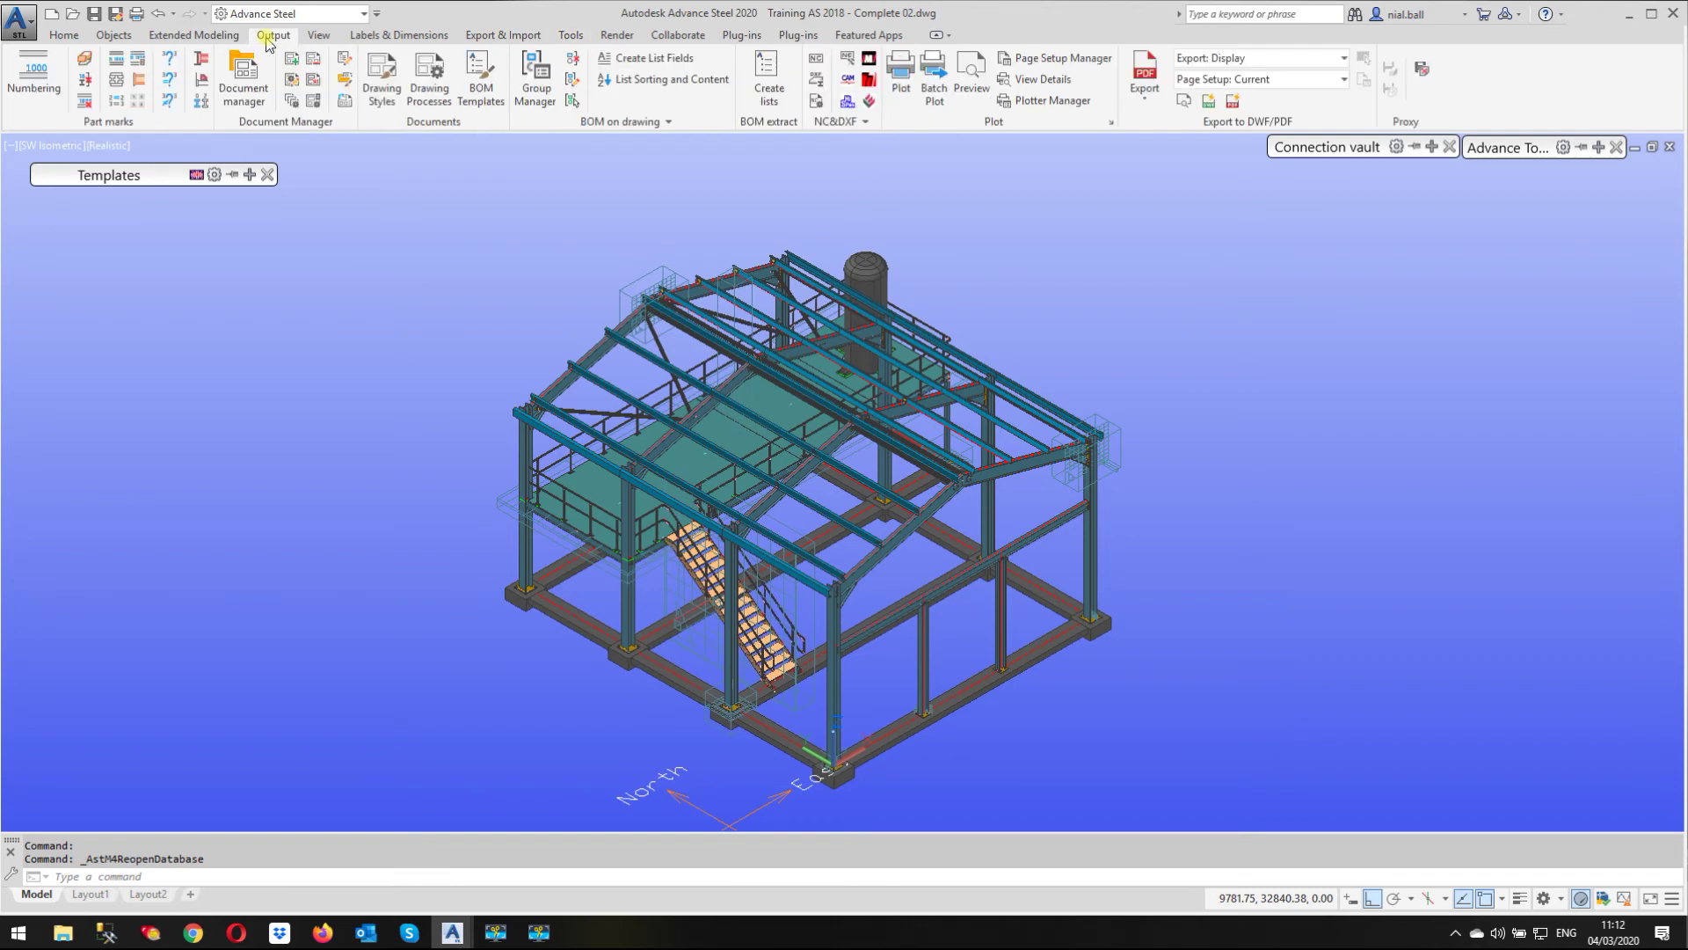
click(523, 449)
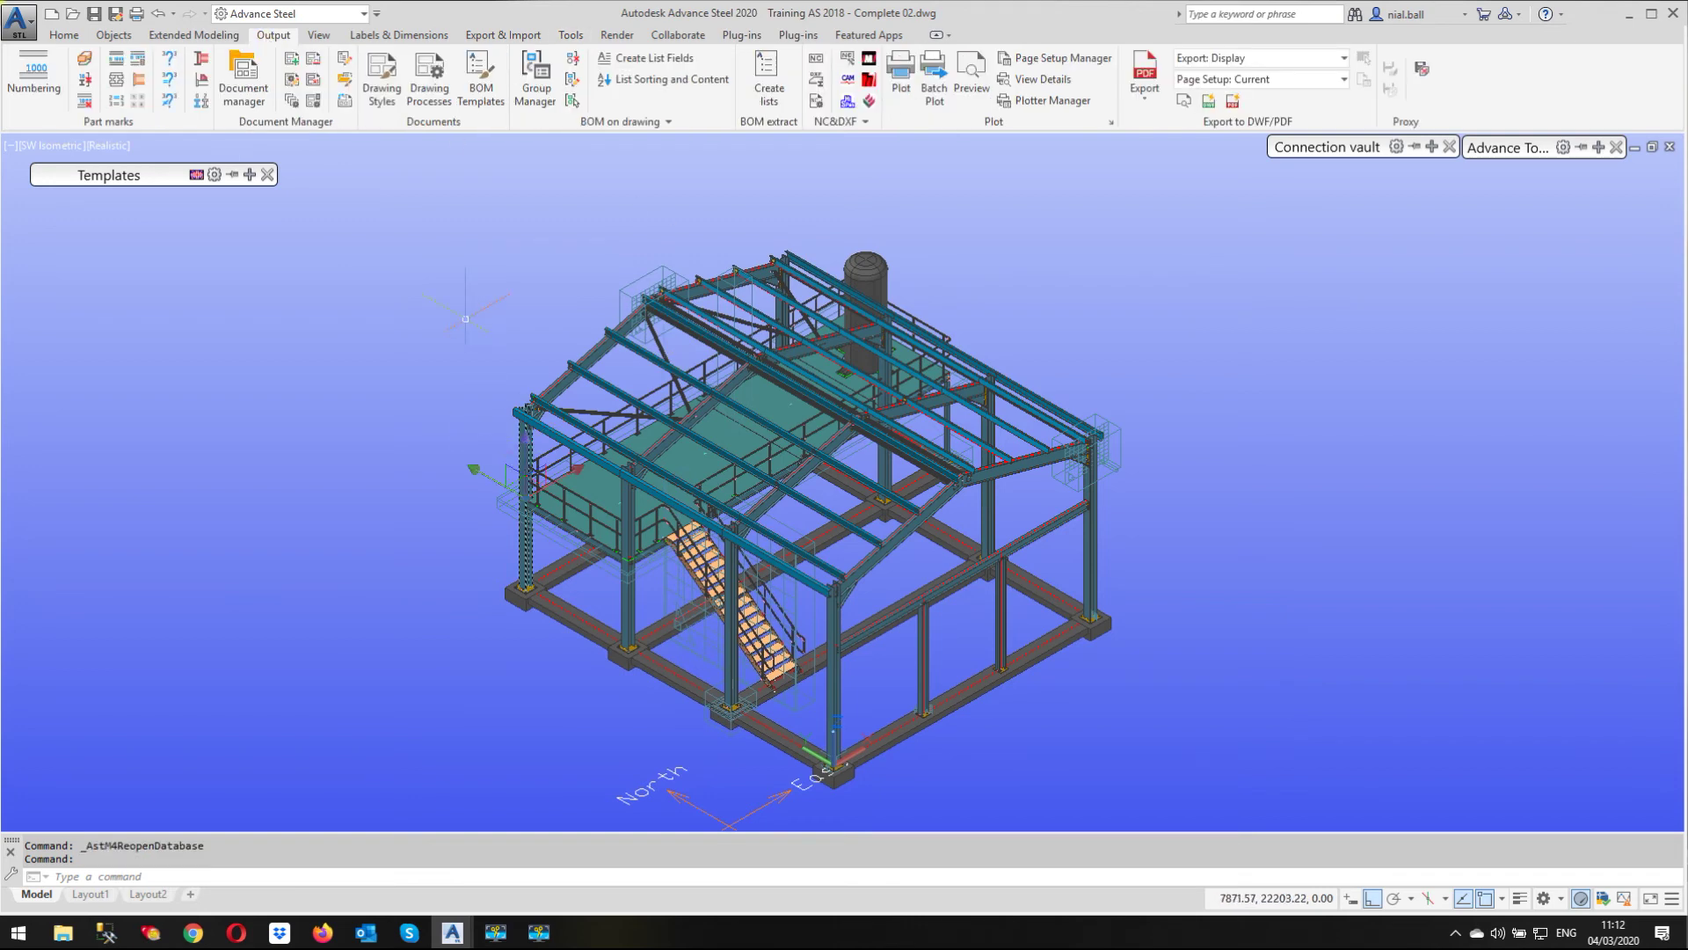
click(816, 101)
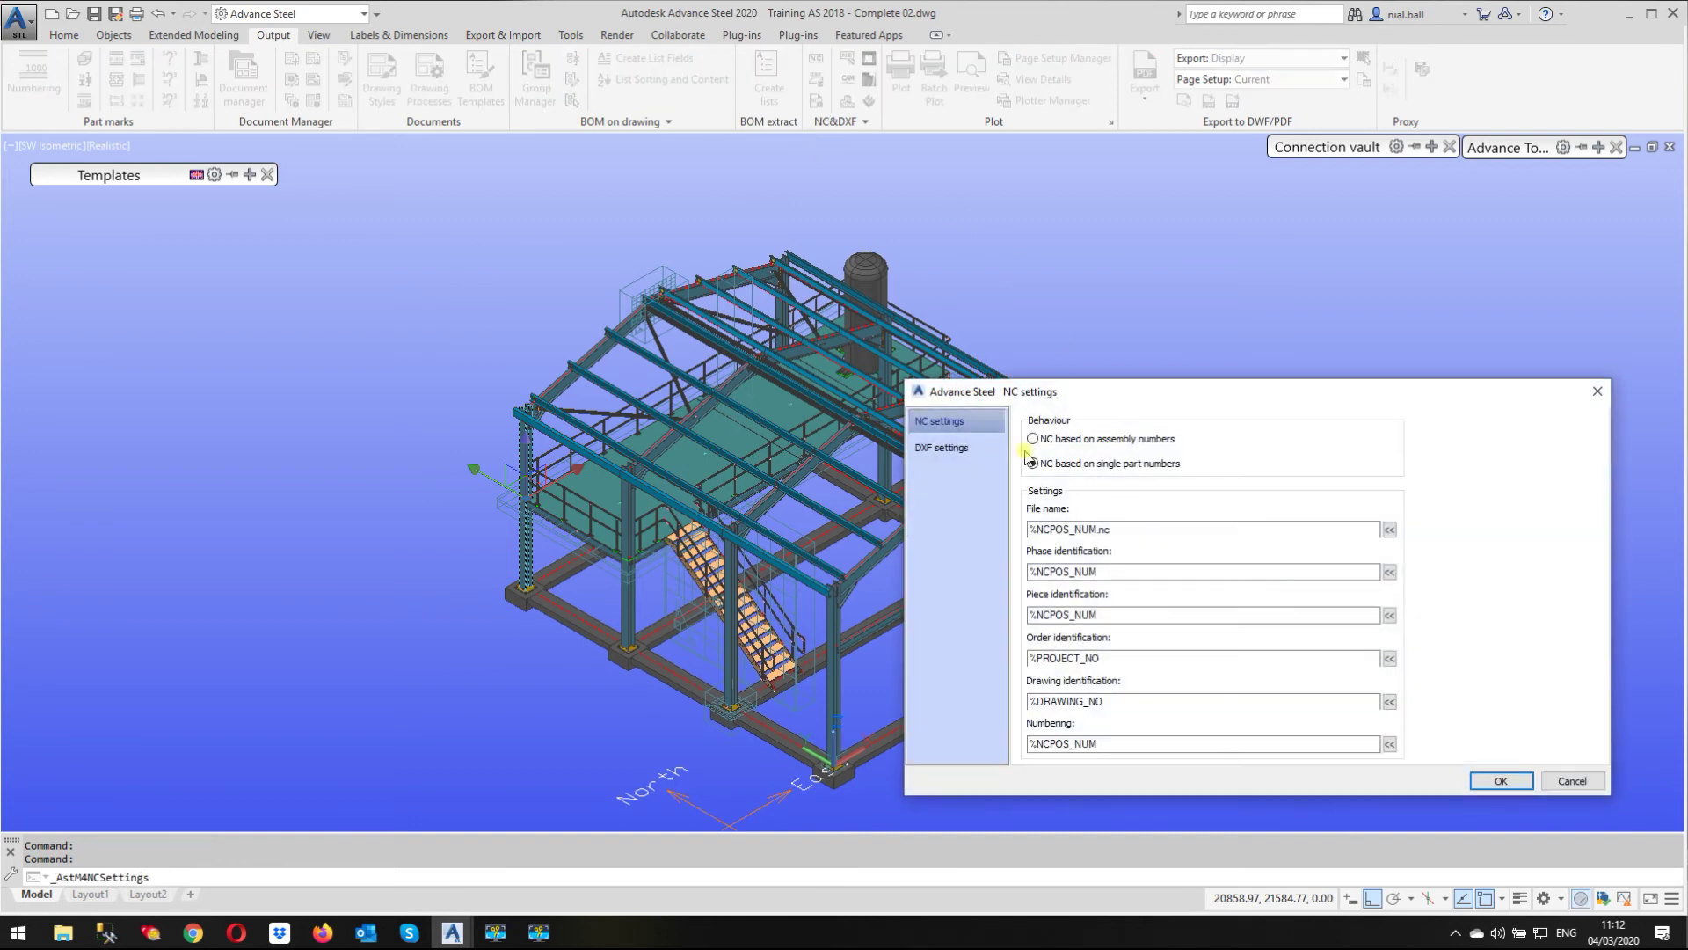
click(1500, 780)
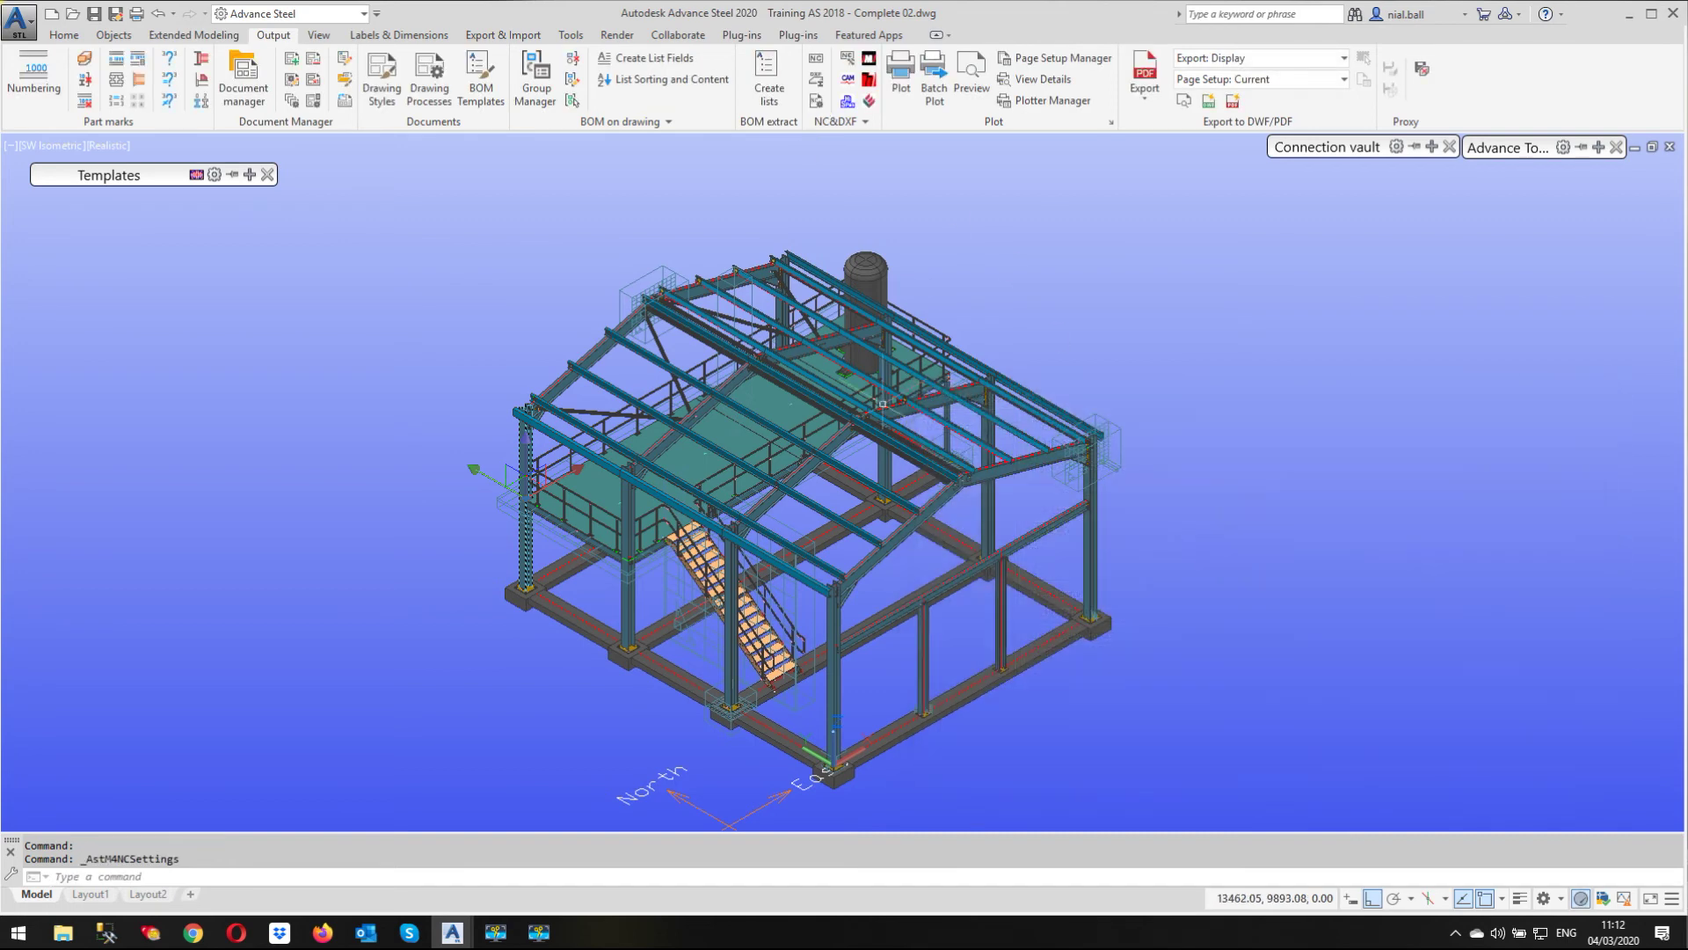
click(814, 61)
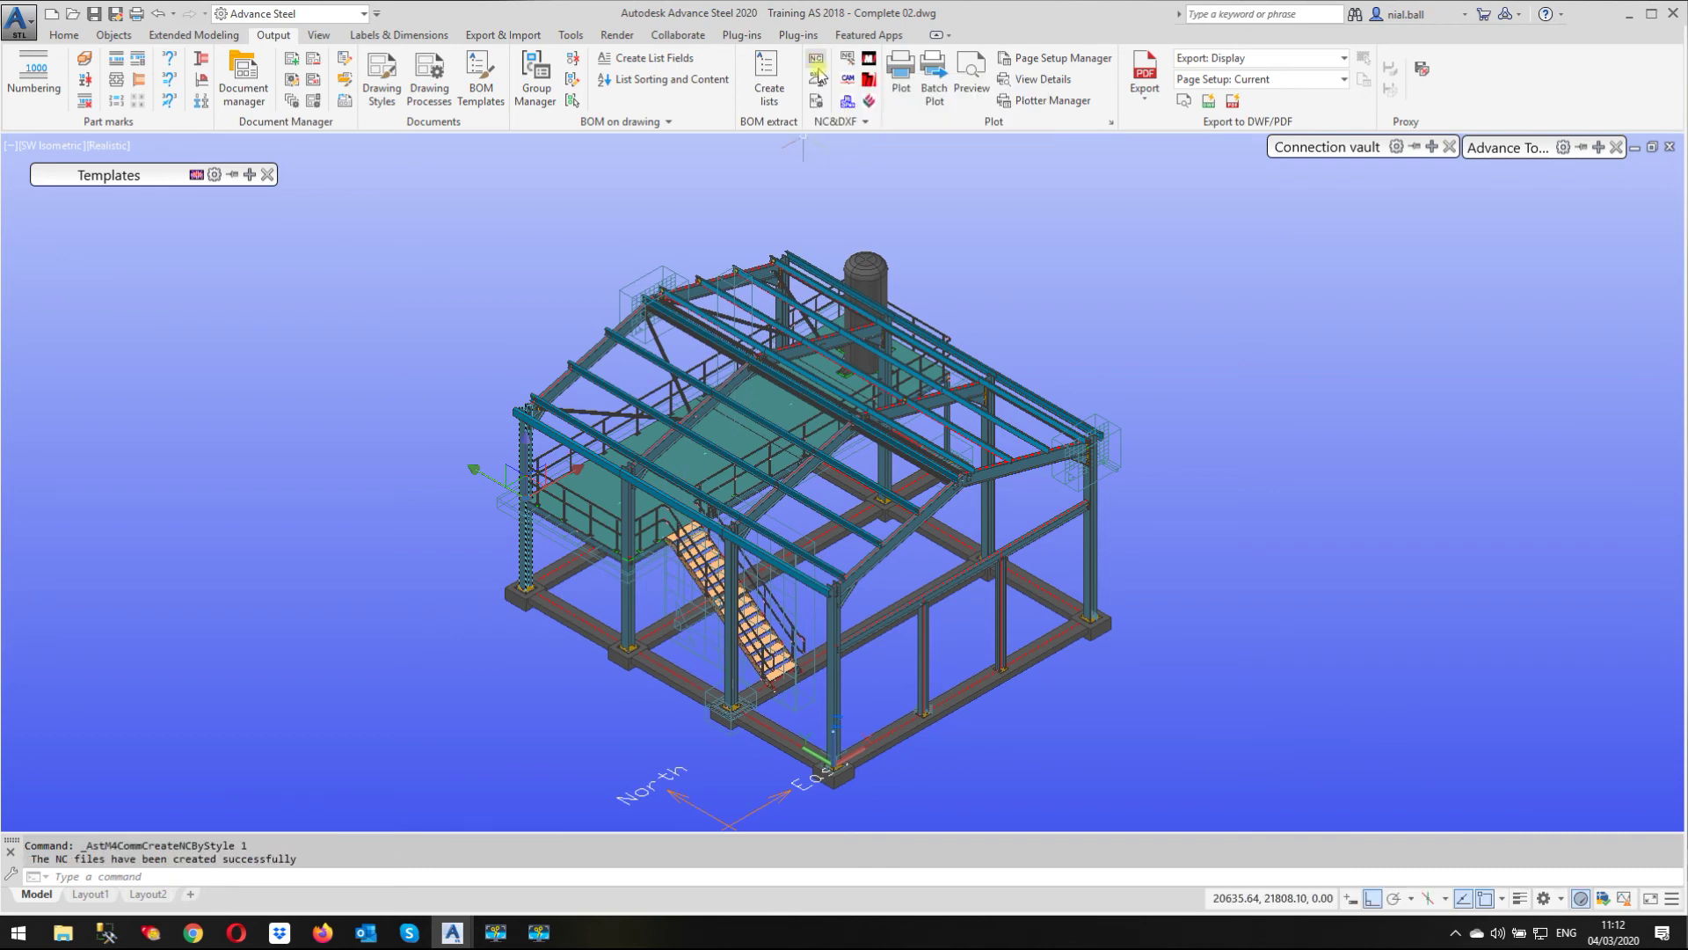
click(231, 93)
Expand DStV-file > DStV-NC > Up to date and preview the regenerated M137.nc.
click(39, 91)
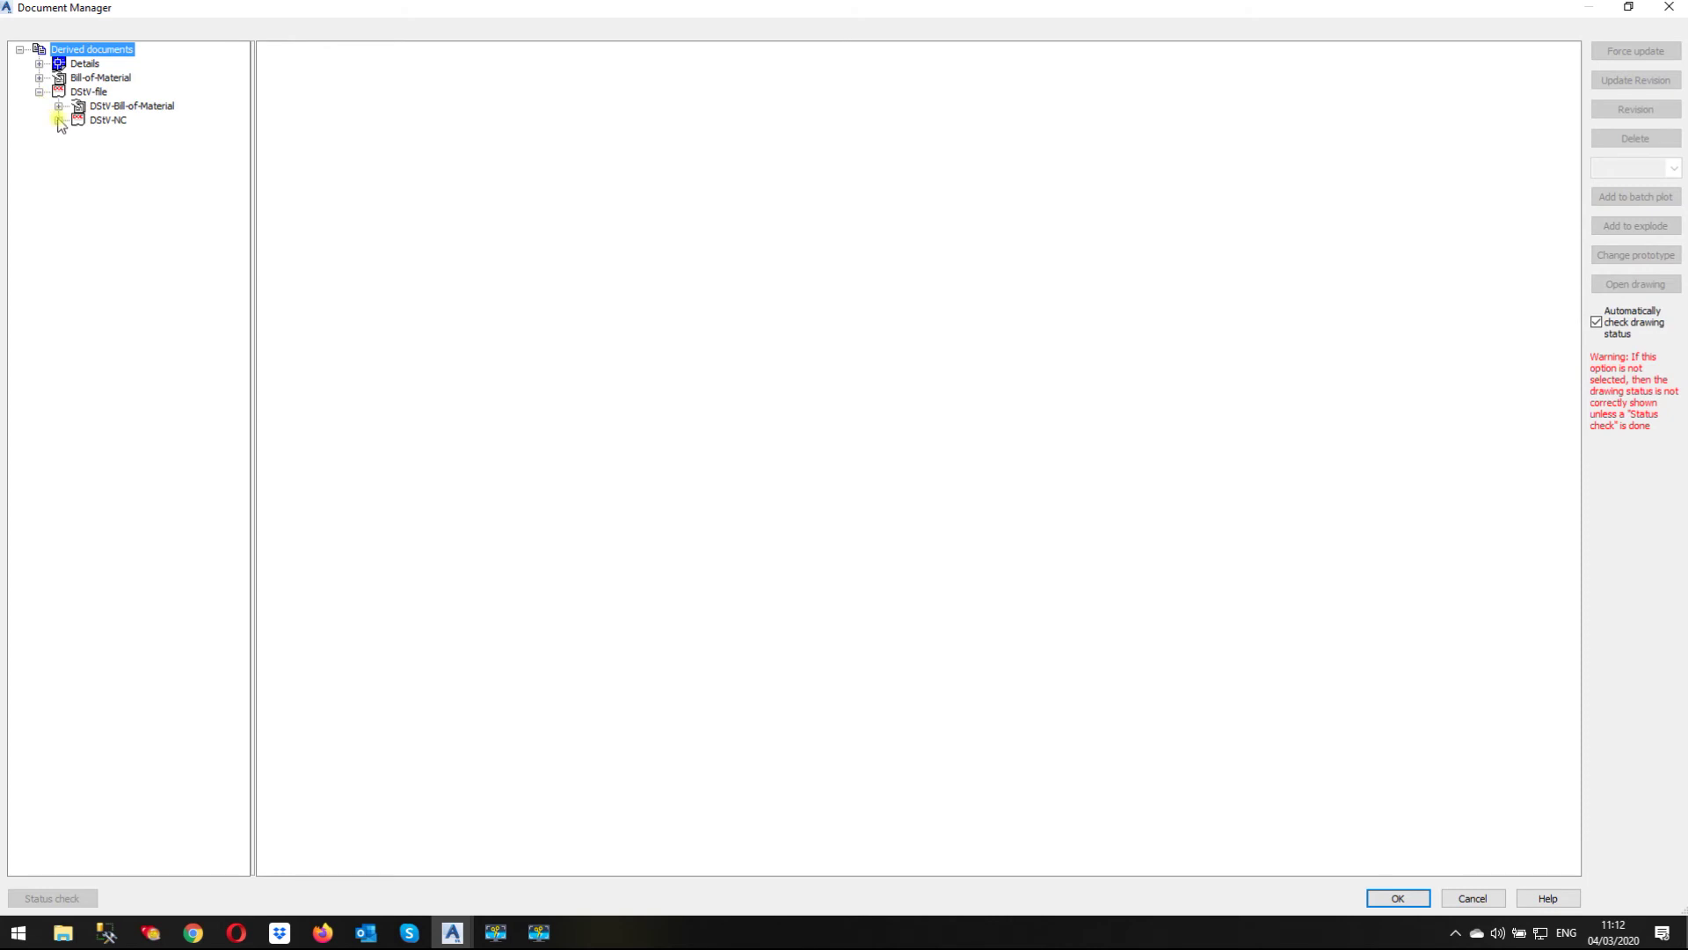
click(58, 120)
click(77, 135)
click(146, 148)
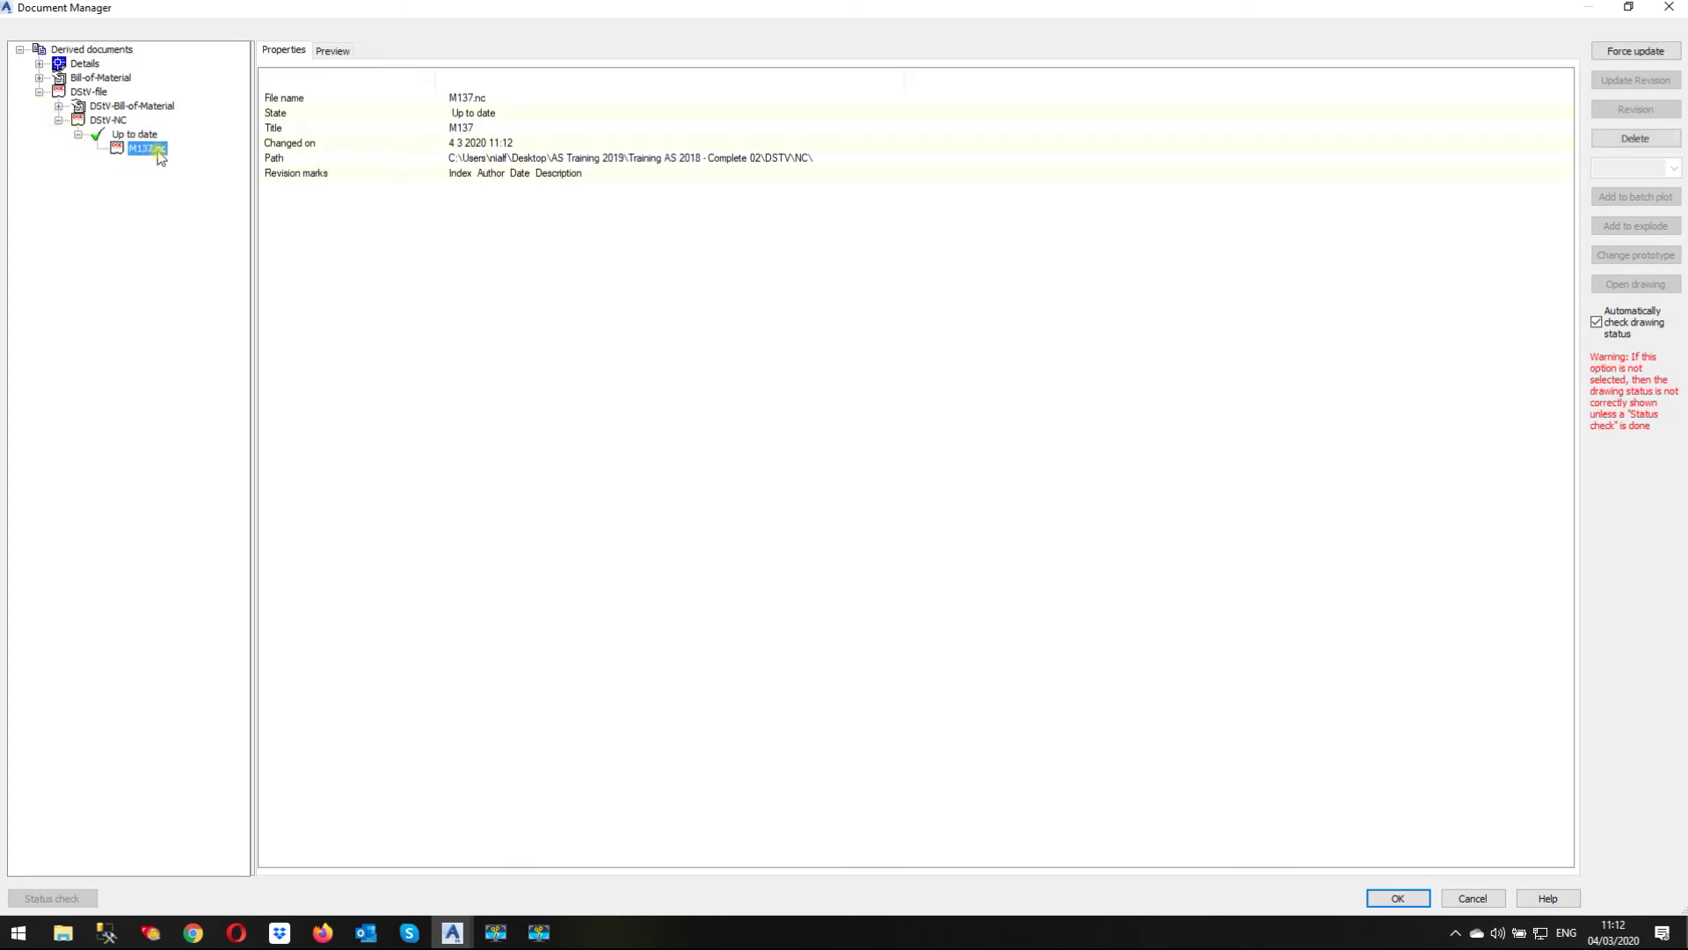
click(332, 50)
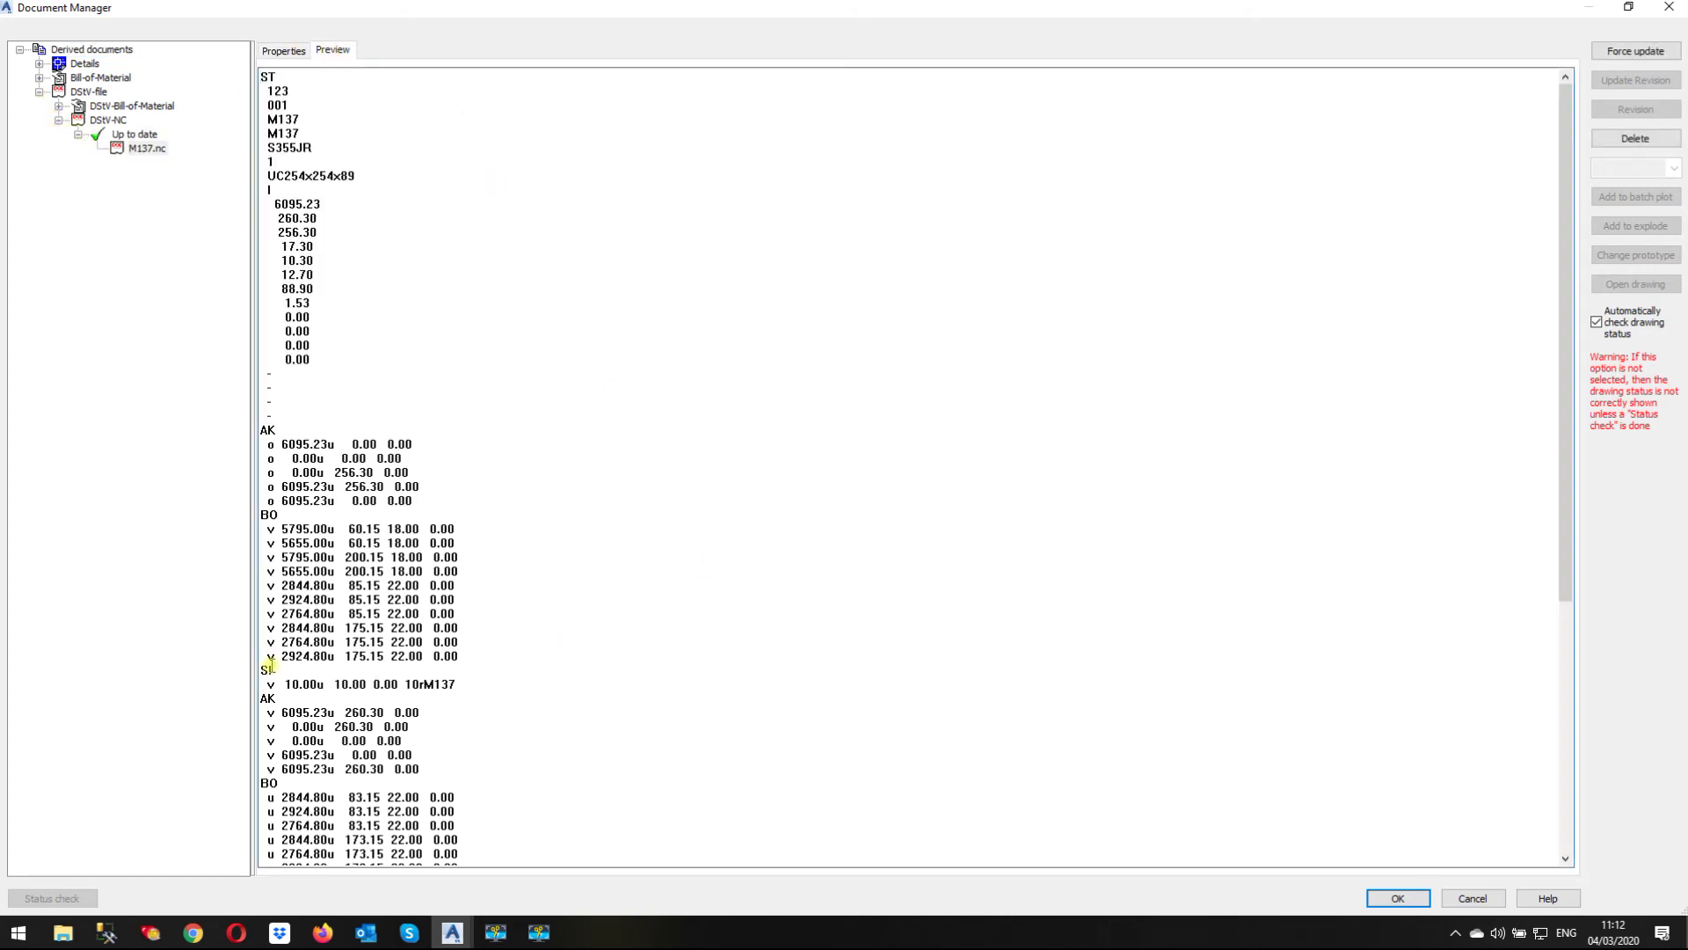
Highlight the SI line, picking out X position 10.00, text height 10 and mark M137.
drag(263, 671, 478, 684)
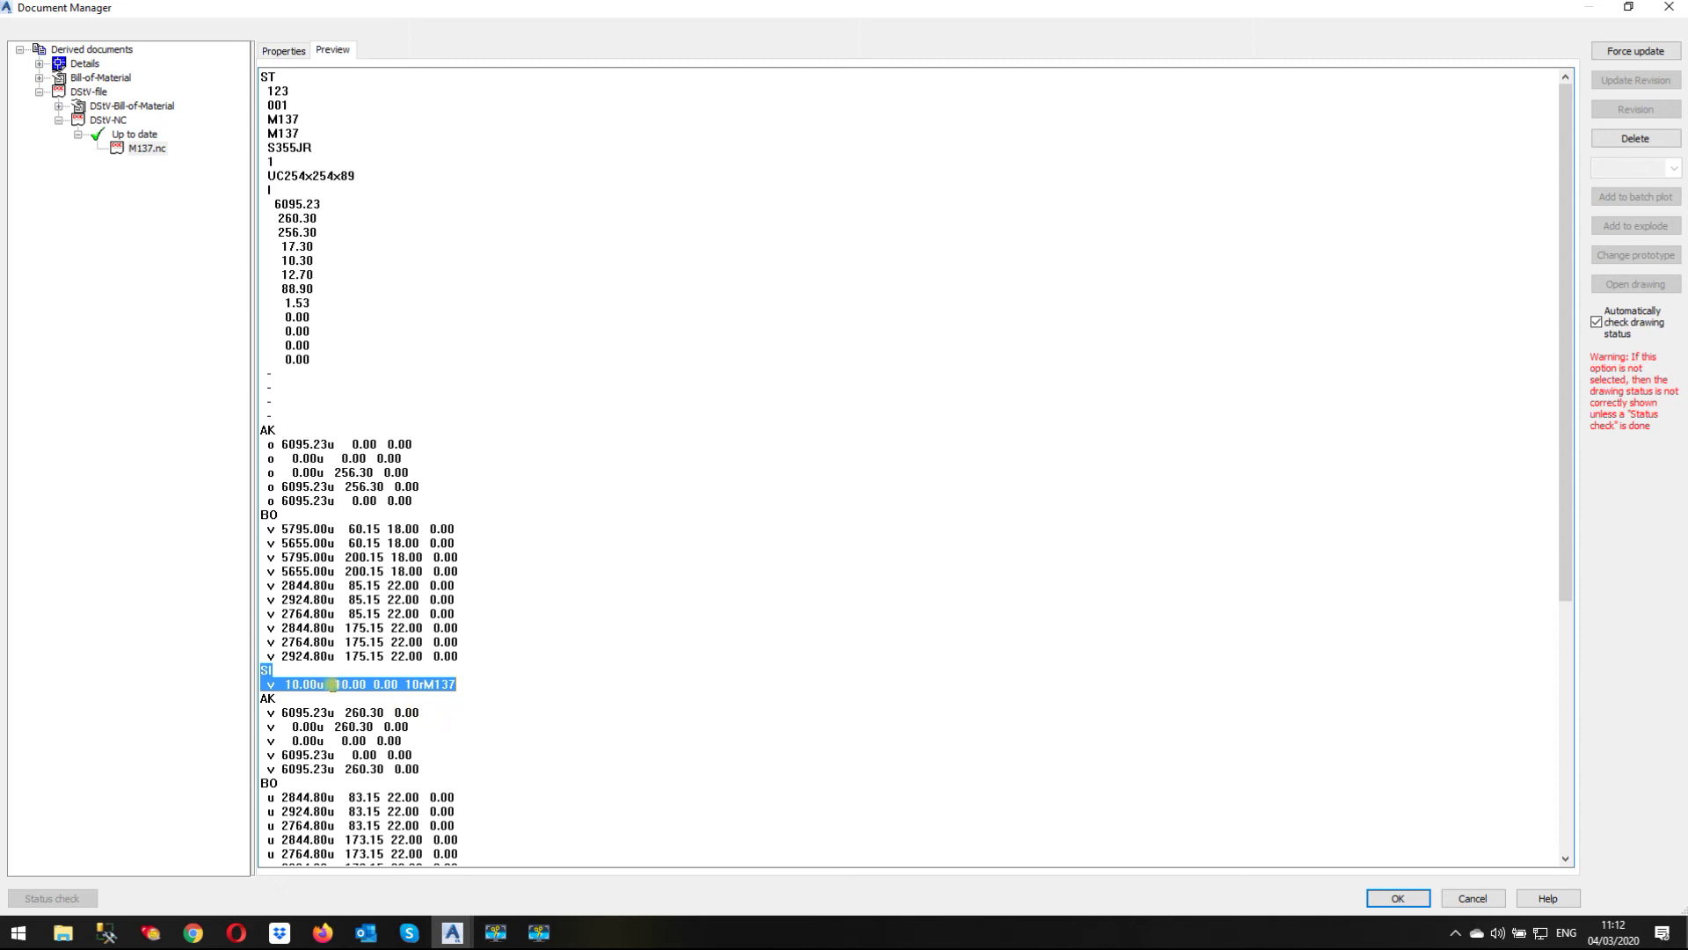
double_click(343, 684)
drag(405, 685, 456, 684)
click(584, 648)
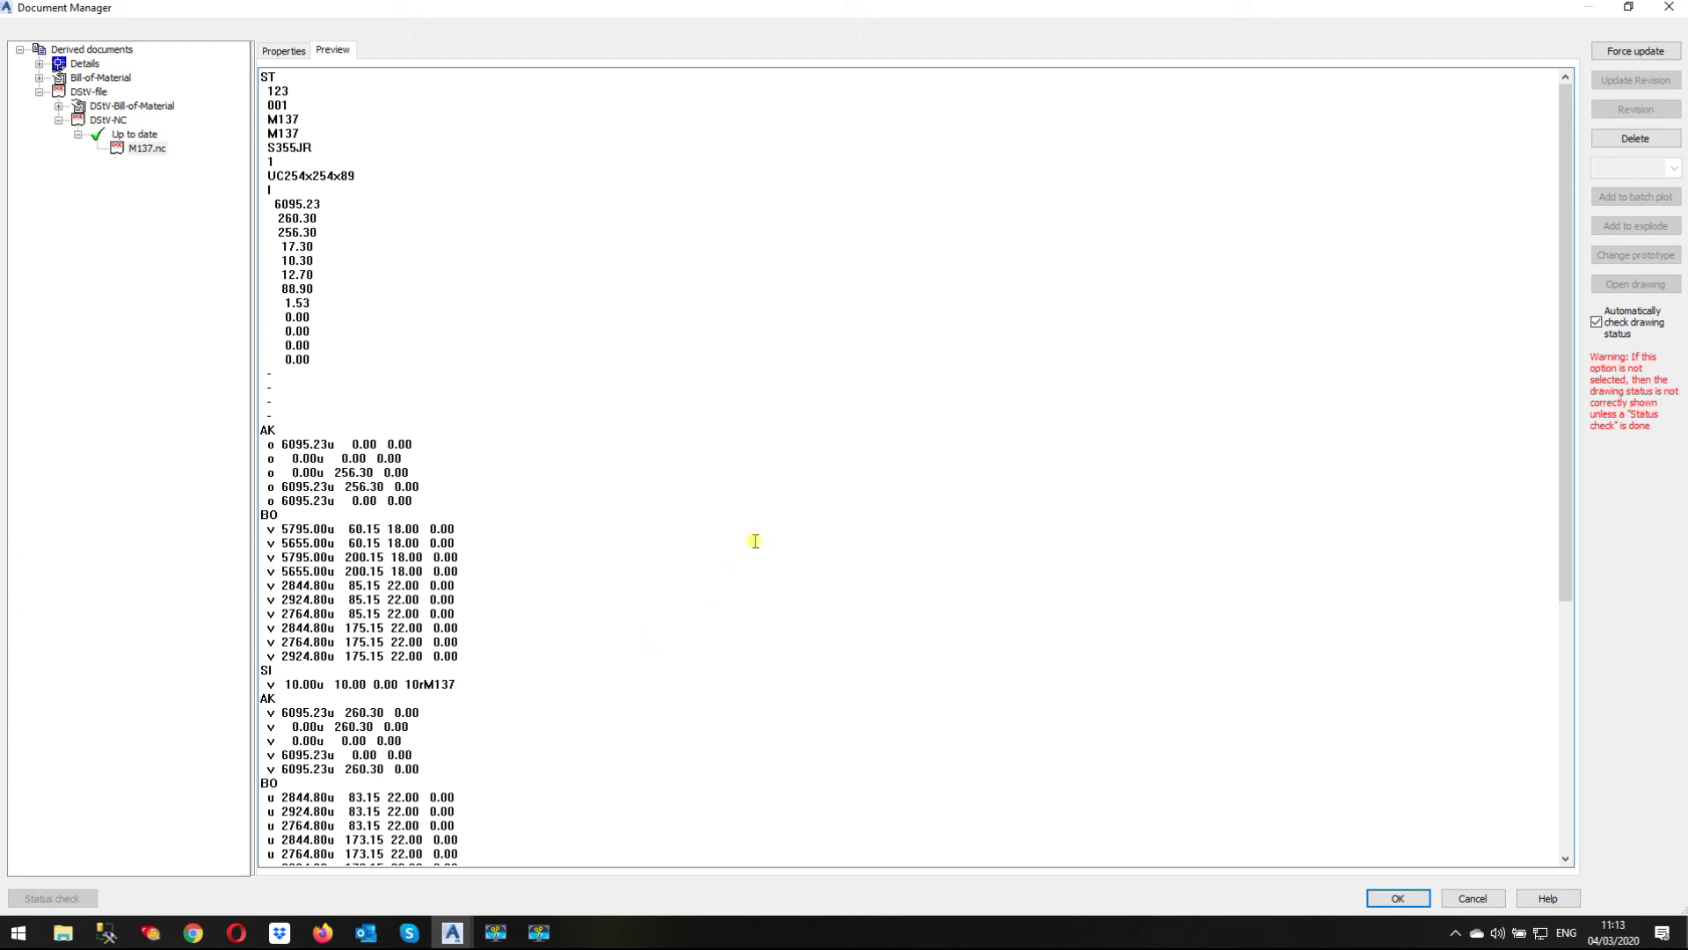
Delete M137.nc from the document list and deselect the column.
click(146, 148)
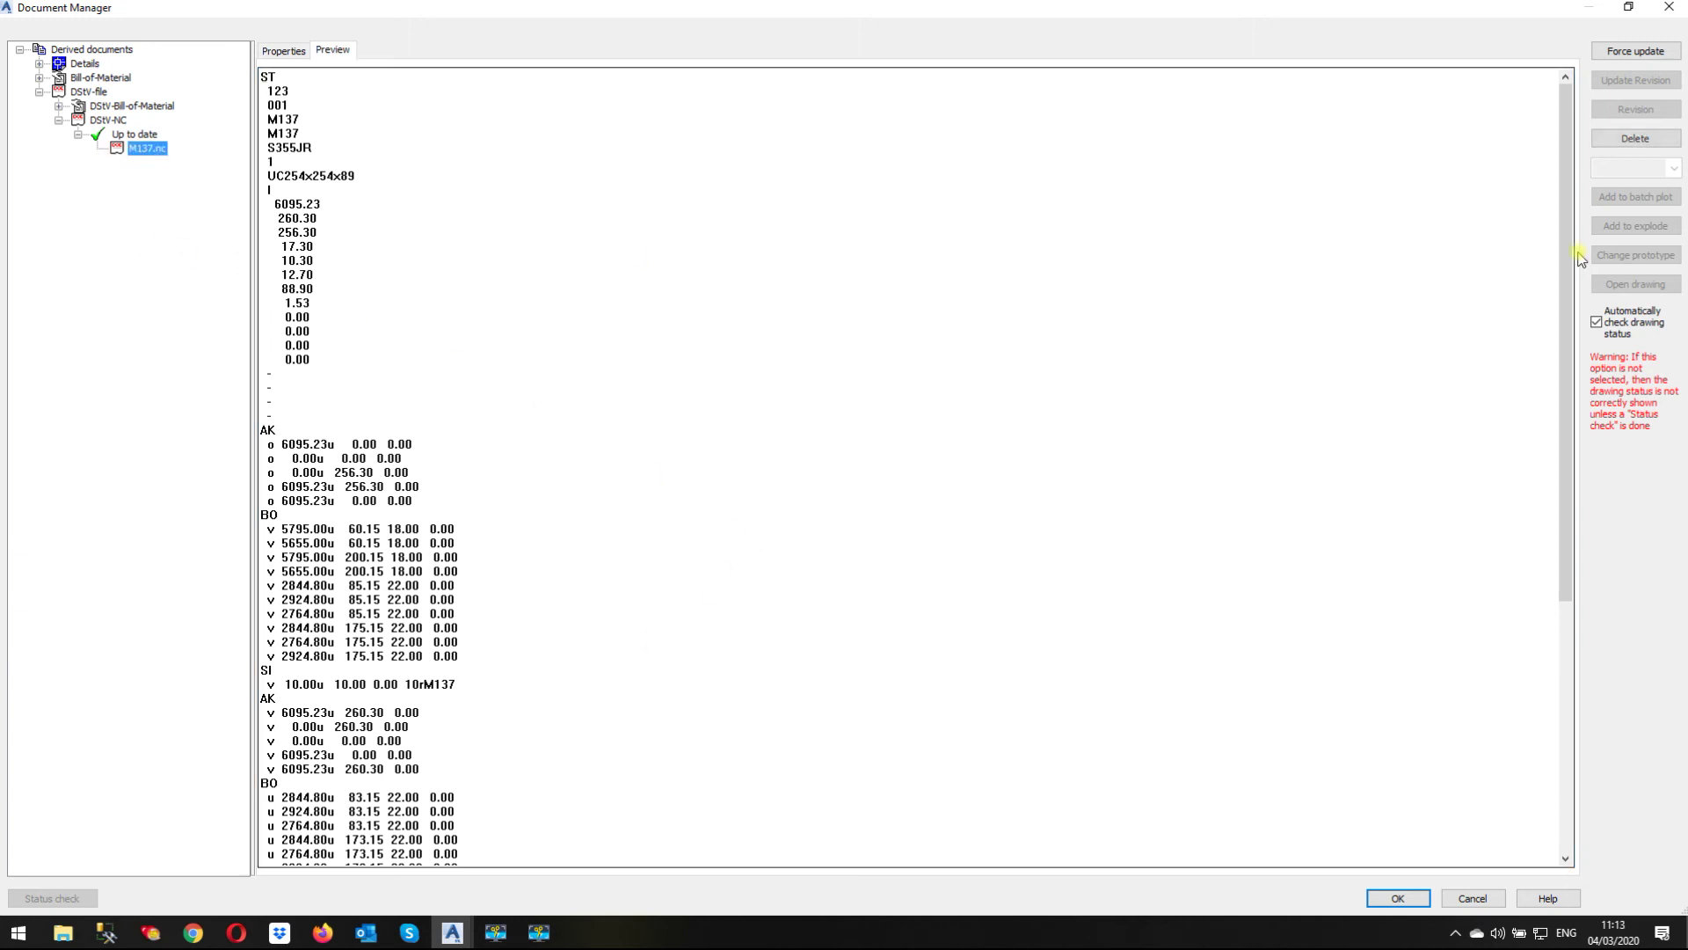
click(1625, 141)
click(1397, 897)
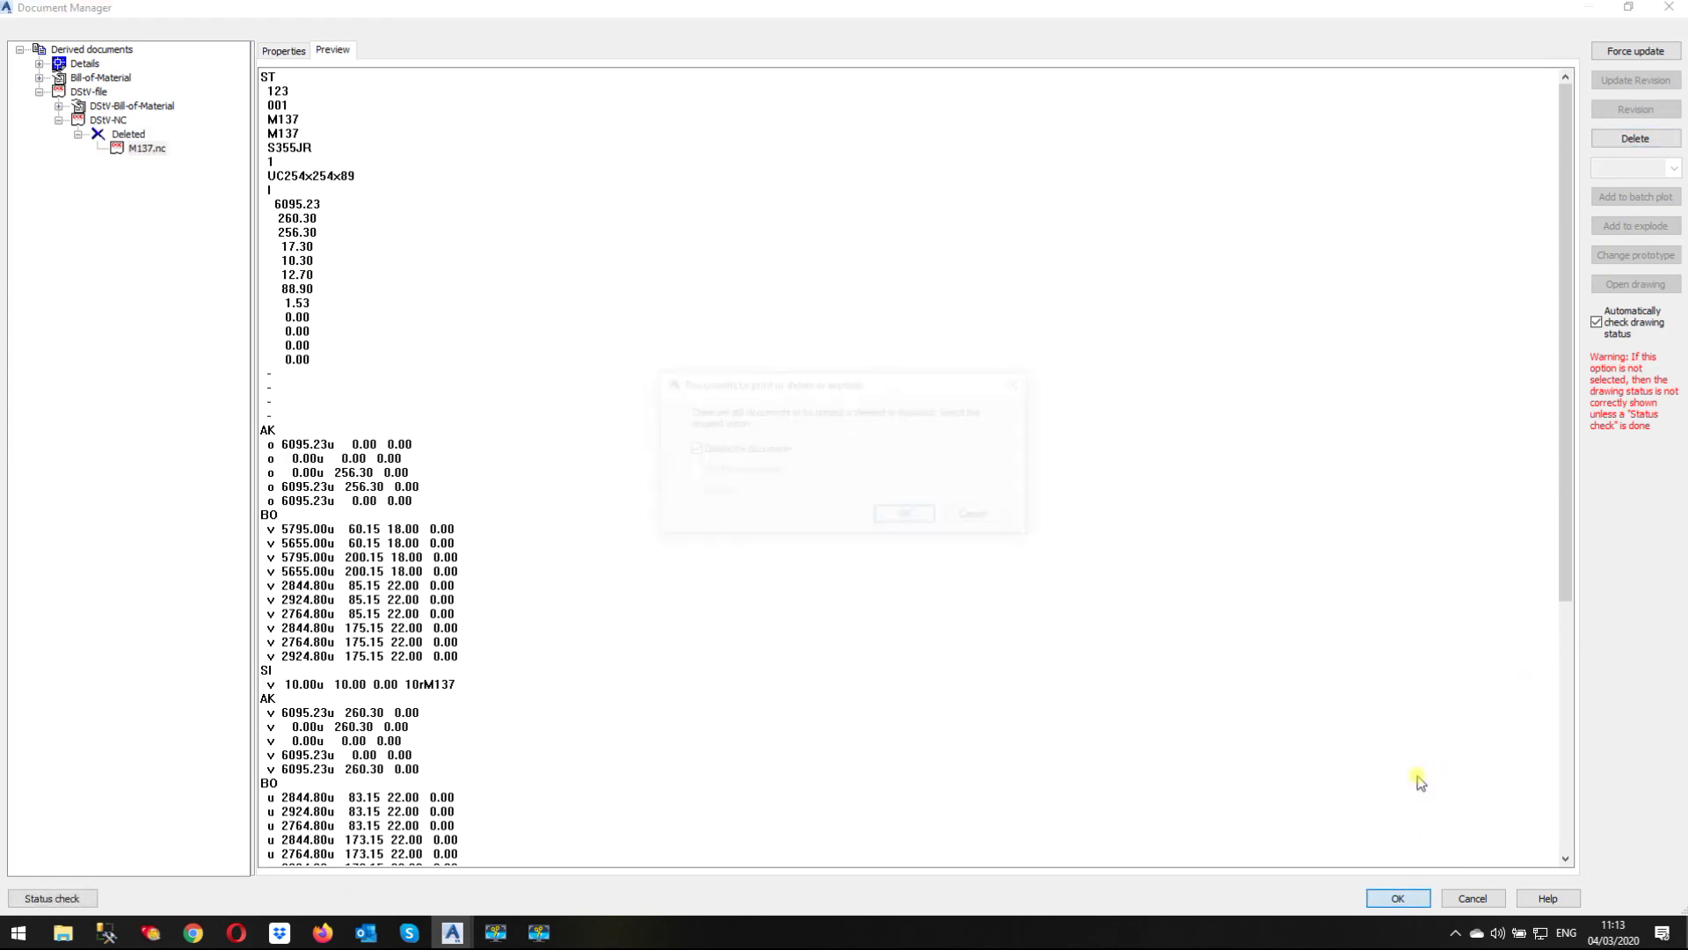
click(907, 516)
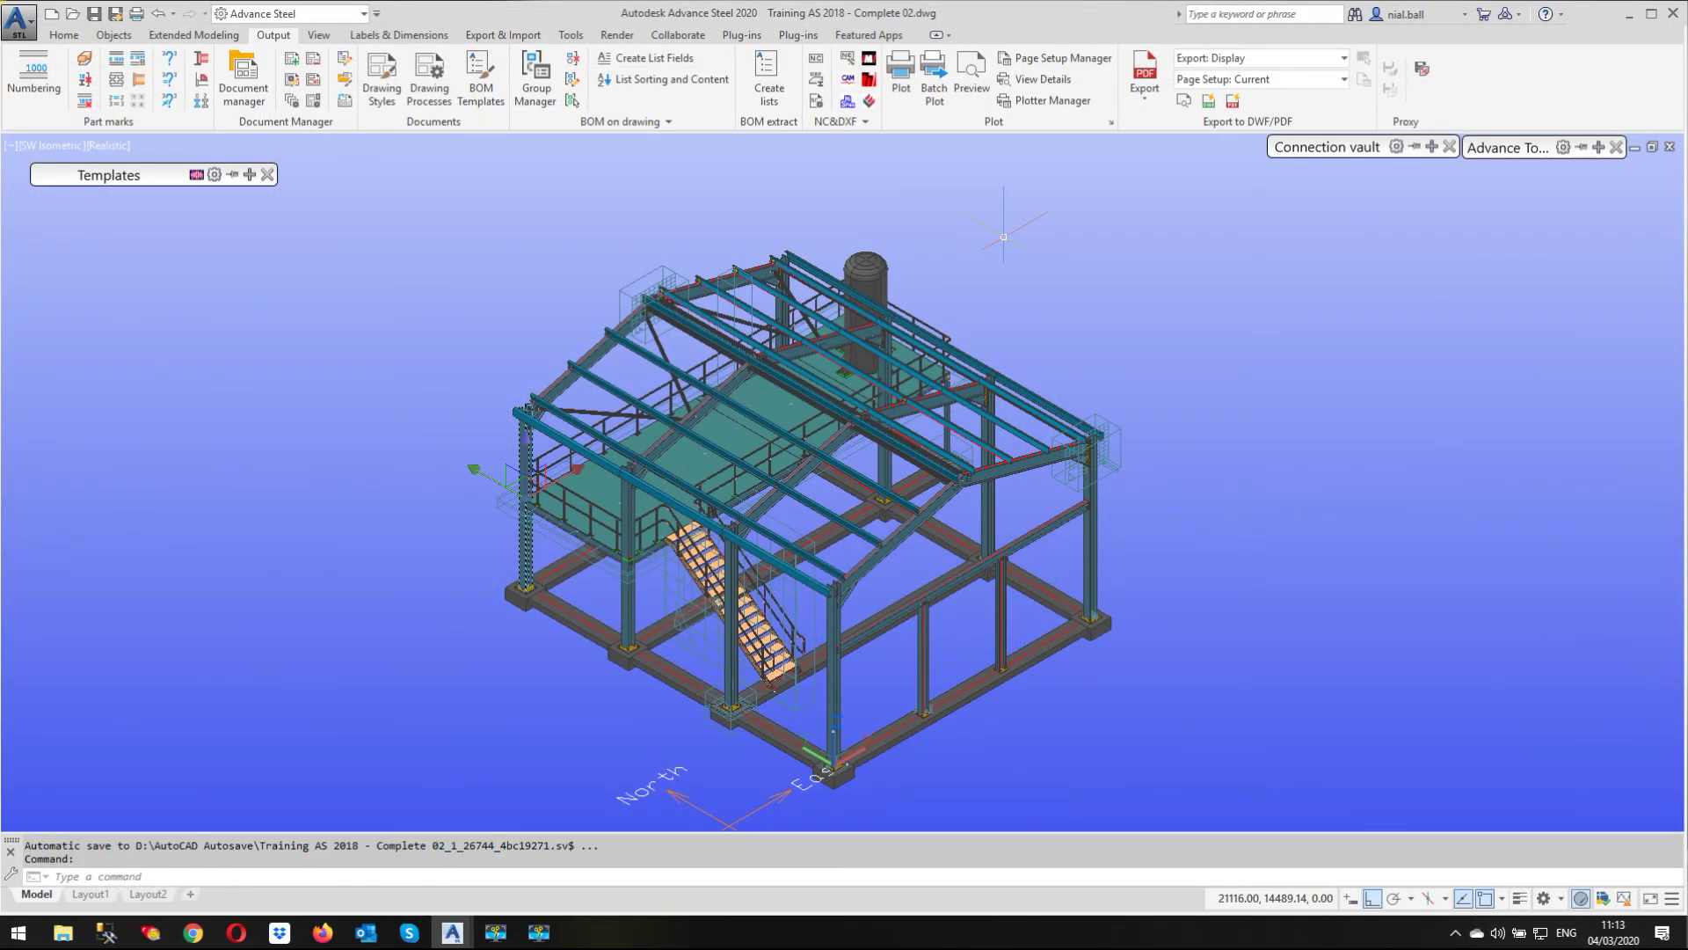
key(Escape)
key(Escape)
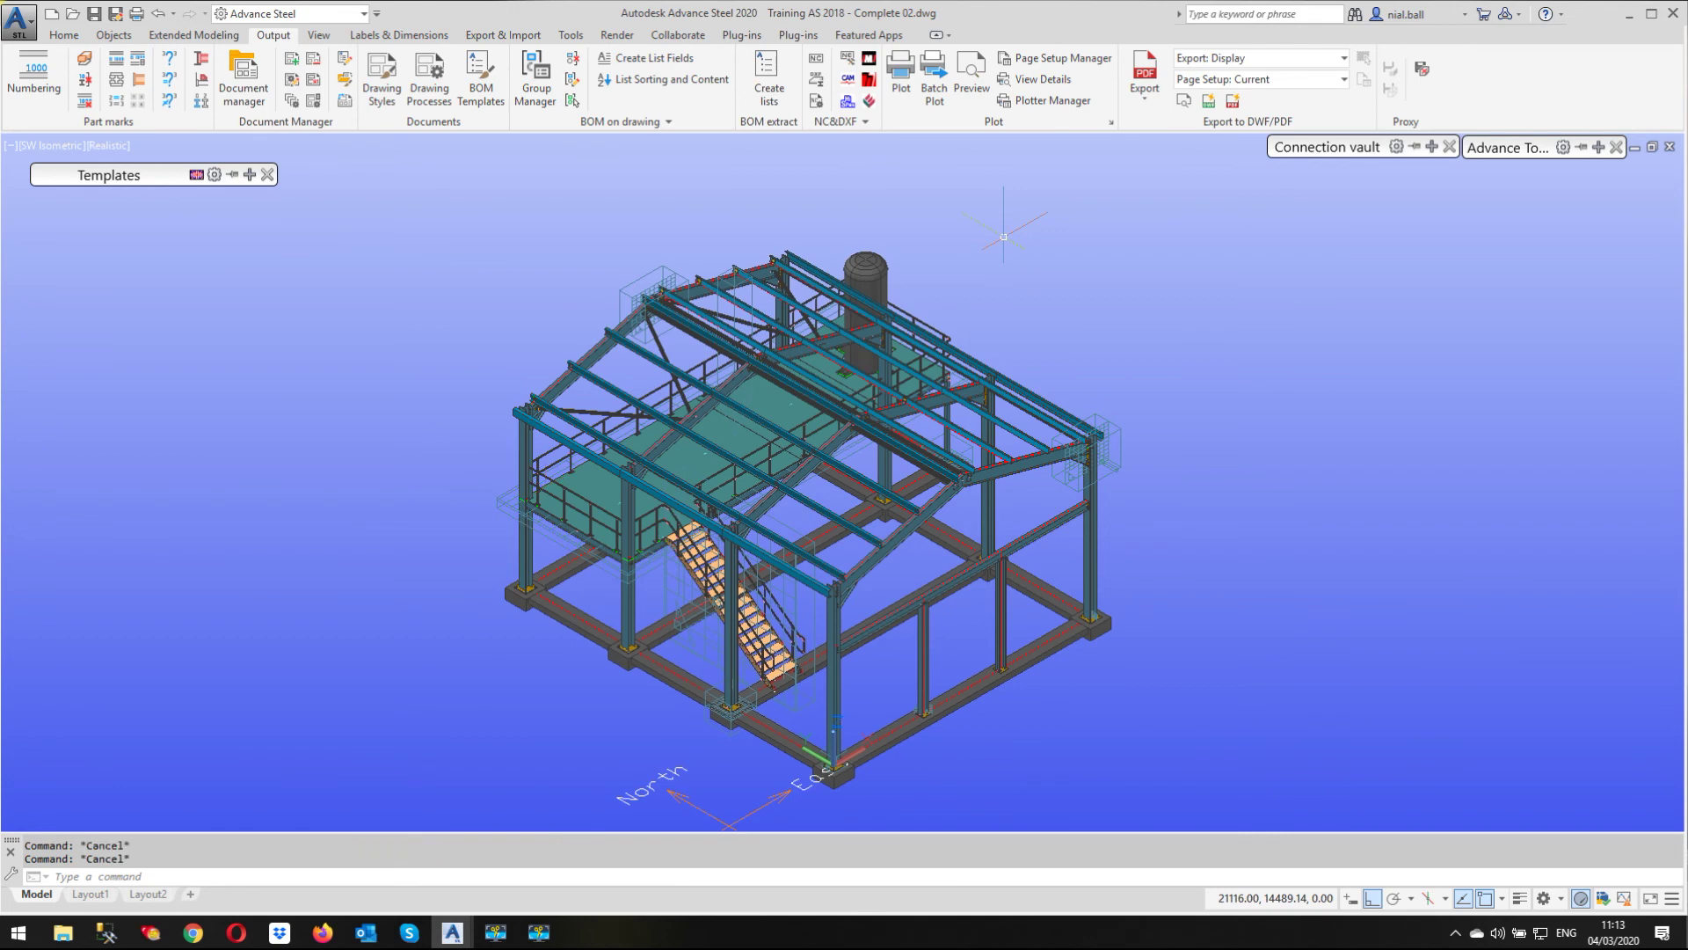